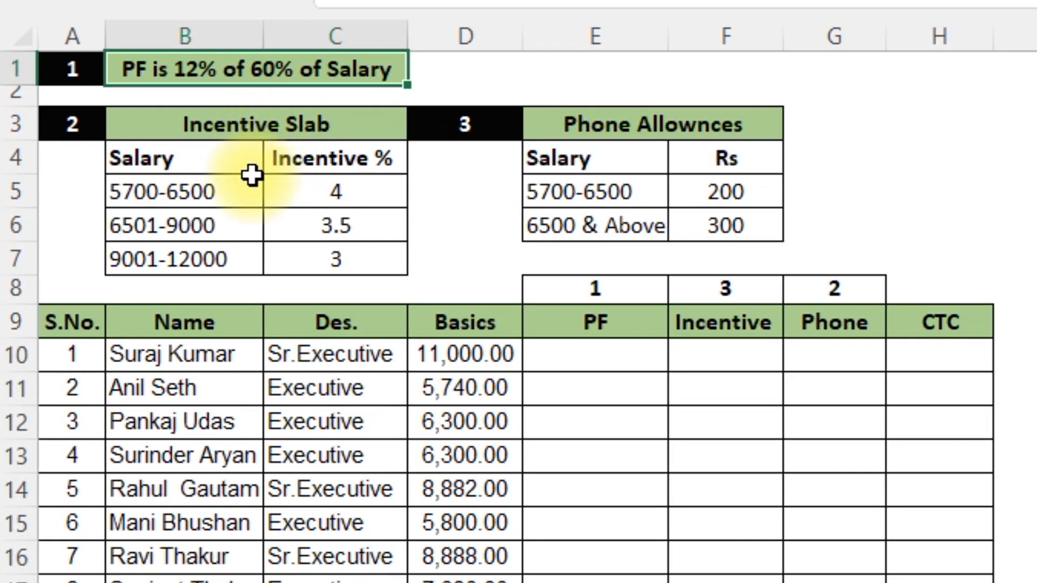
# Review the Incentive Slab and Phone Allownces tables, and the Des. and Basics columns of the employee table.
pyautogui.moveTo(248, 189); pyautogui.dragTo(243, 250)
pyautogui.click(226, 190)
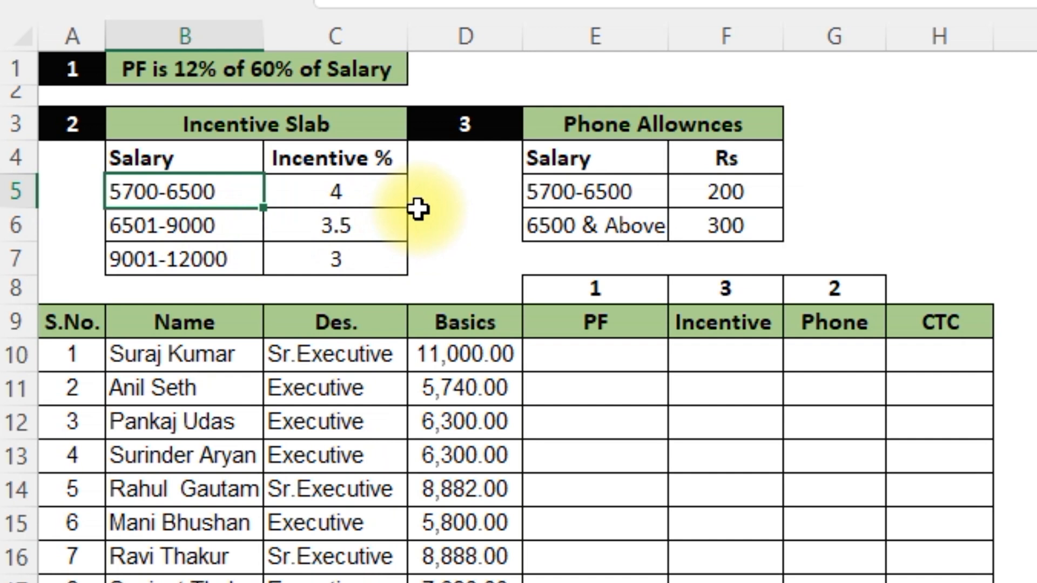
pyautogui.click(257, 228)
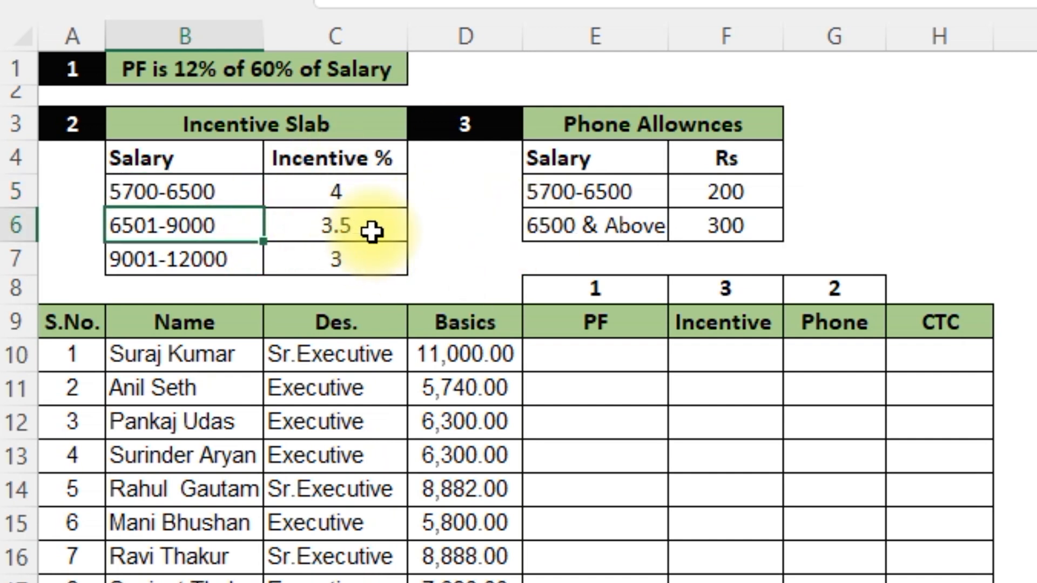
pyautogui.click(233, 266)
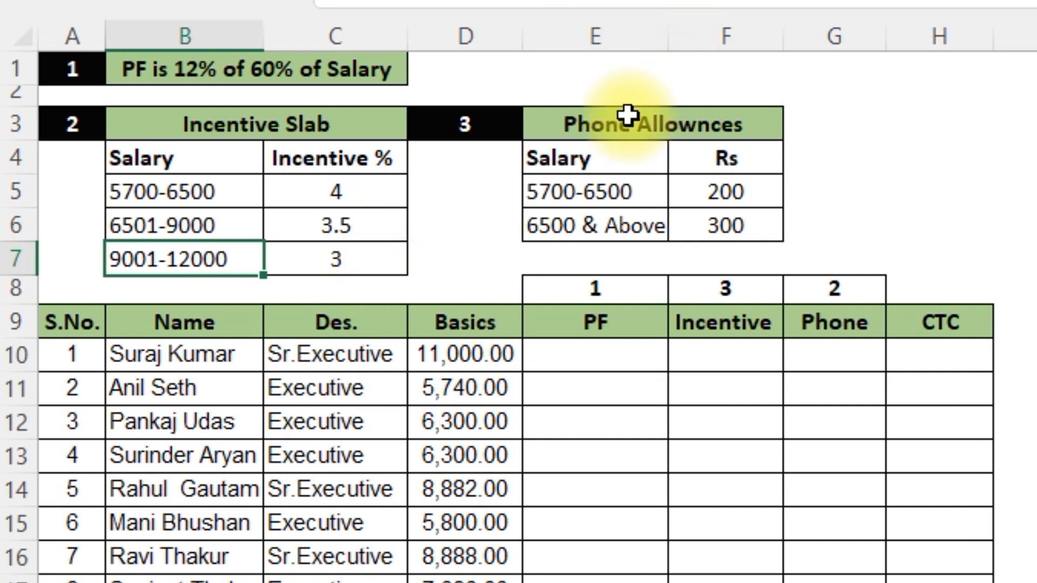
pyautogui.click(637, 197)
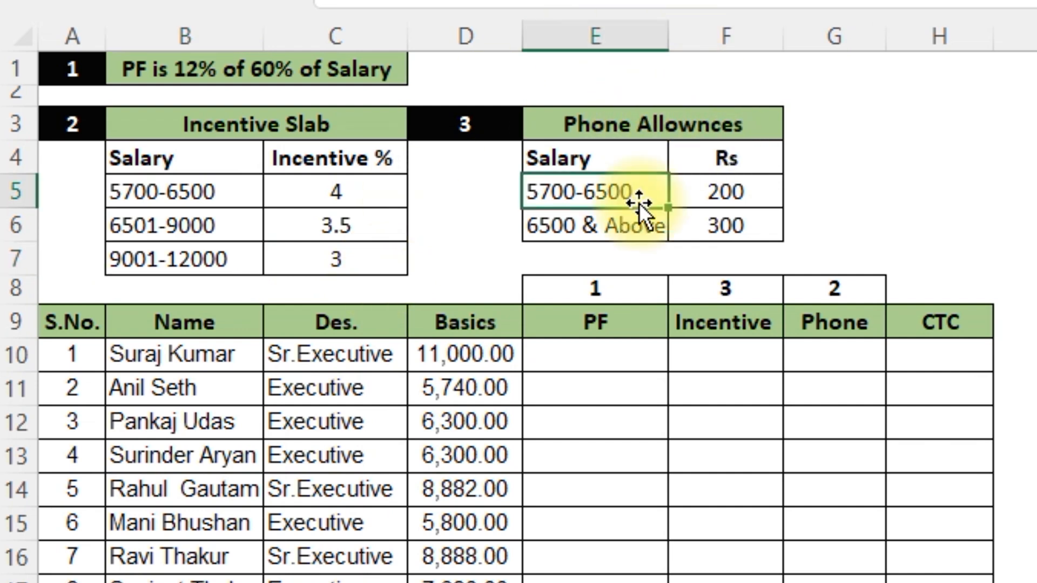
pyautogui.click(775, 197)
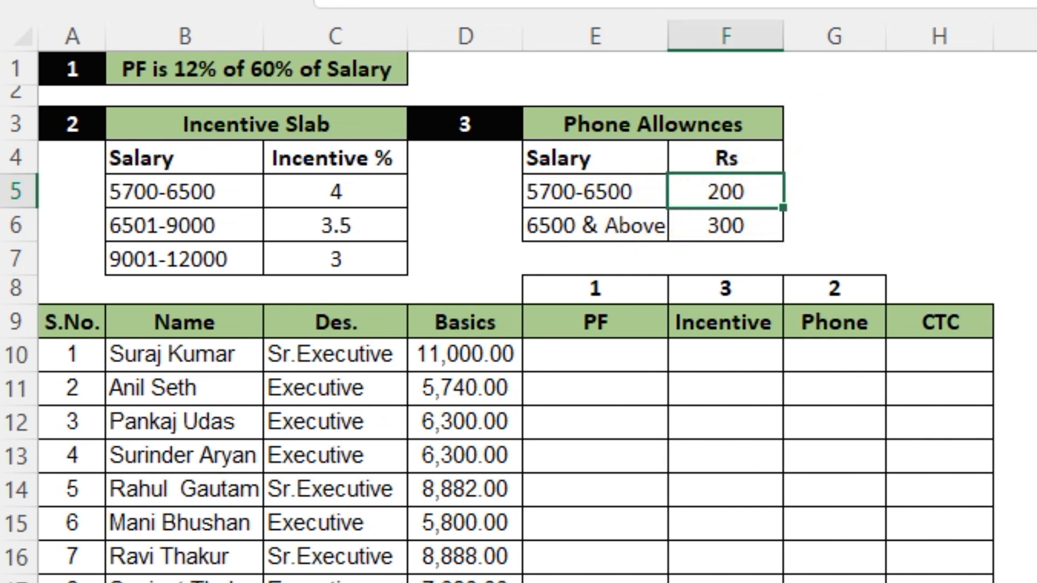
pyautogui.click(602, 222)
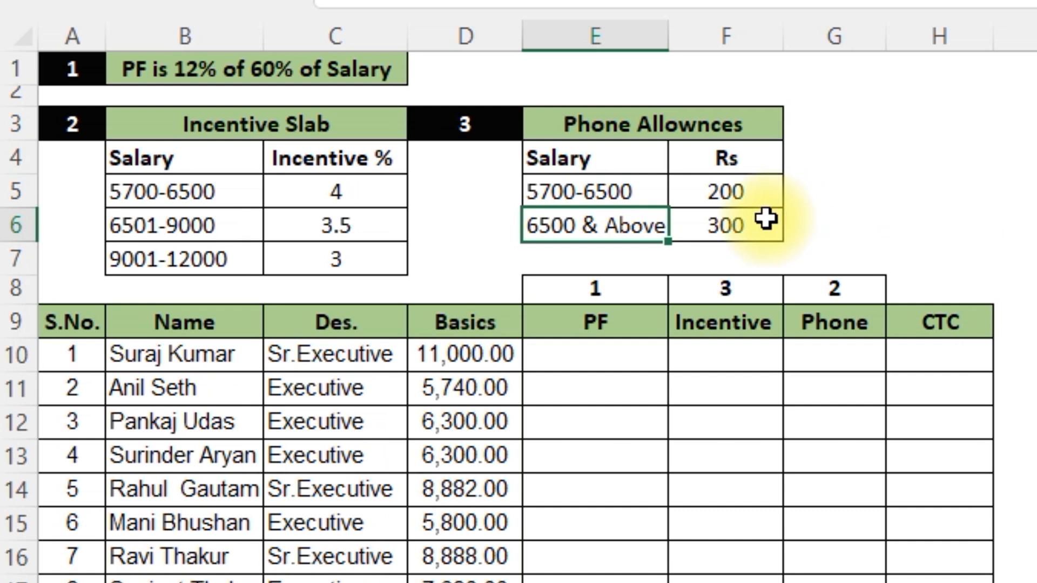
pyautogui.click(206, 199)
pyautogui.click(219, 227)
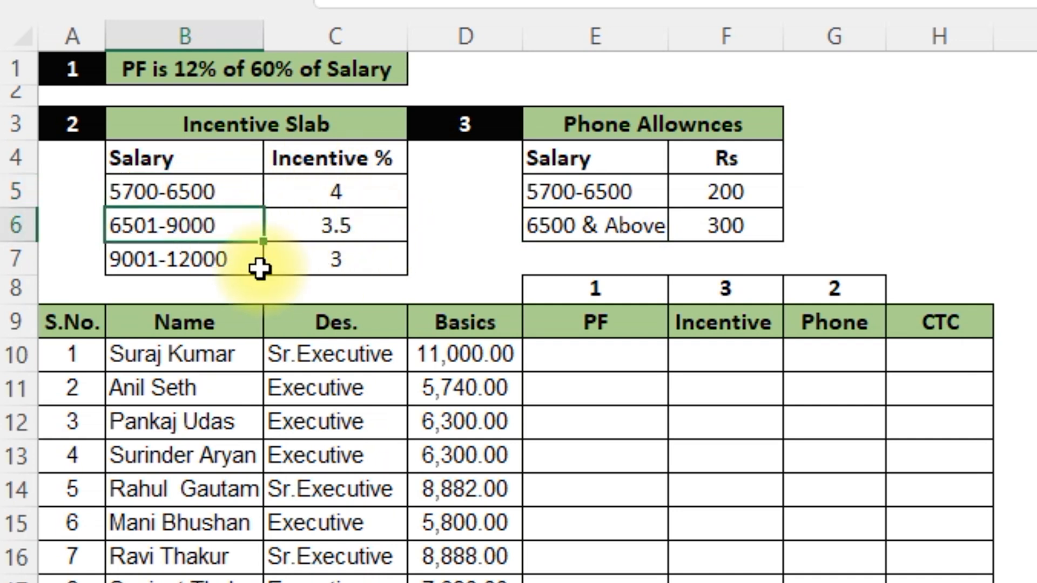
pyautogui.click(259, 265)
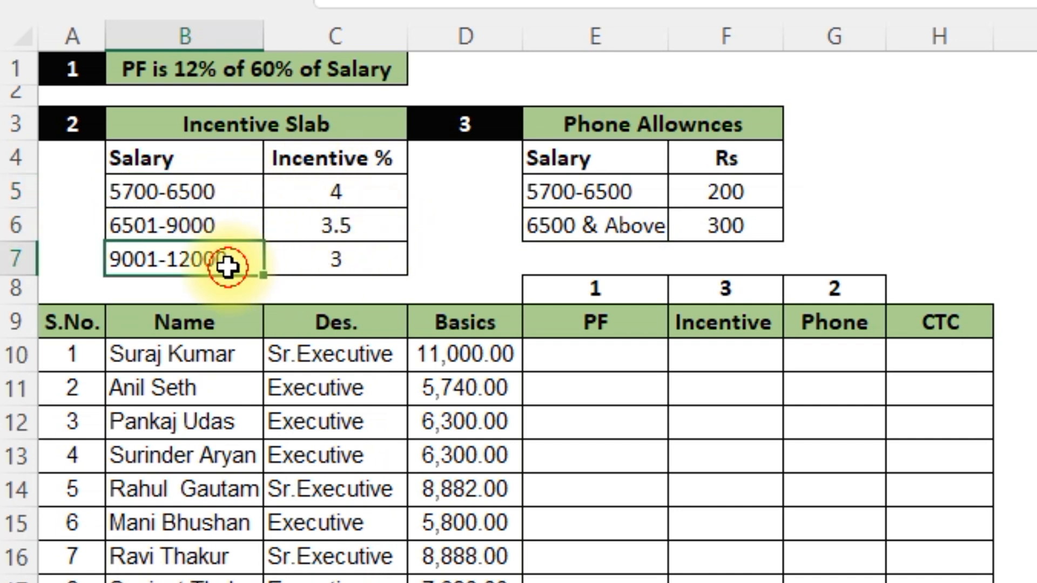
pyautogui.click(615, 195)
pyautogui.click(621, 218)
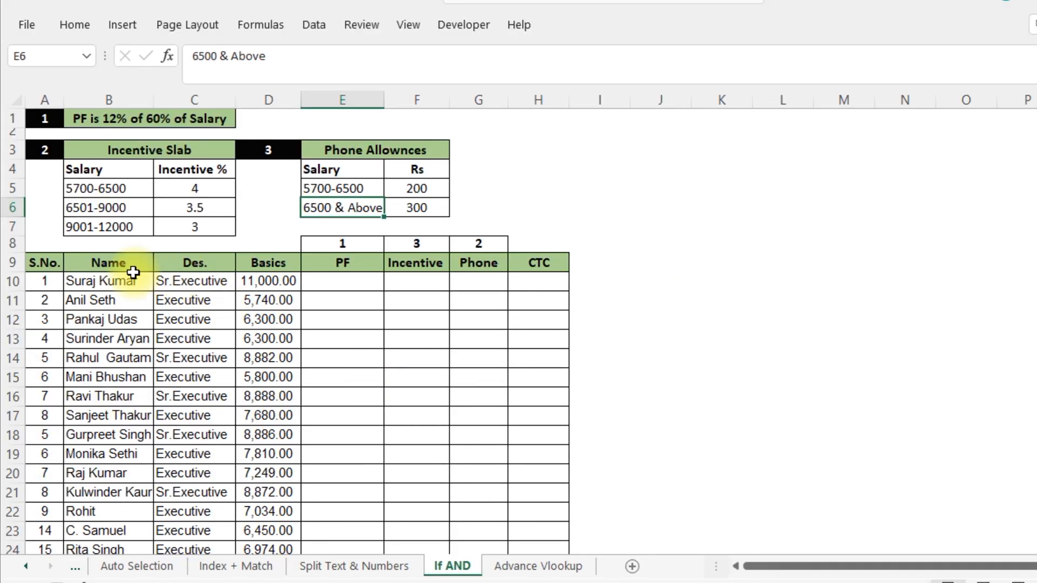
pyautogui.click(203, 354)
pyautogui.click(196, 264)
pyautogui.click(270, 265)
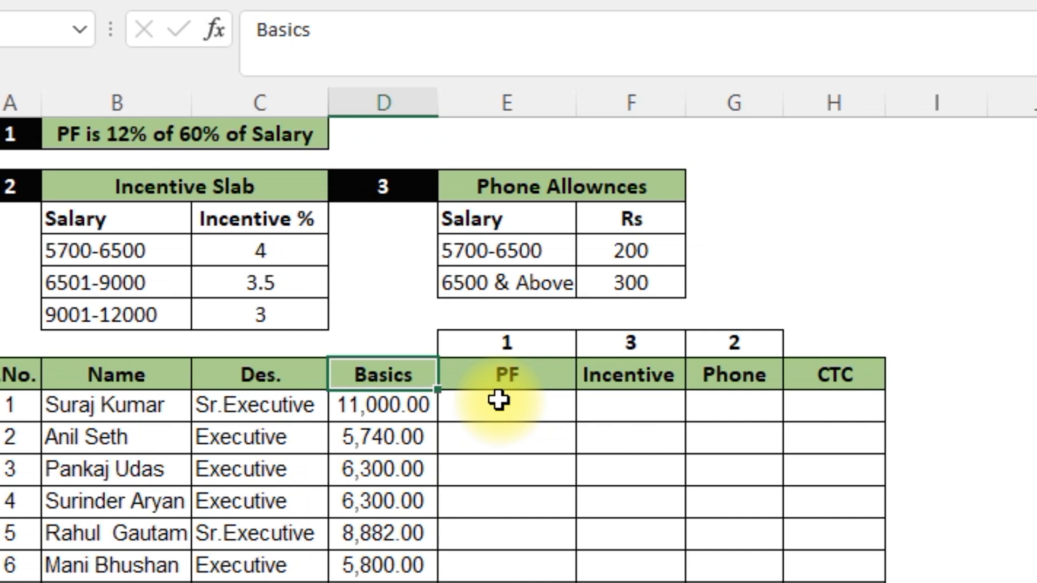
# Enter the formula =(D10*60%)*12% in cell E10 to calculate the first employee's PF.
pyautogui.click(498, 402)
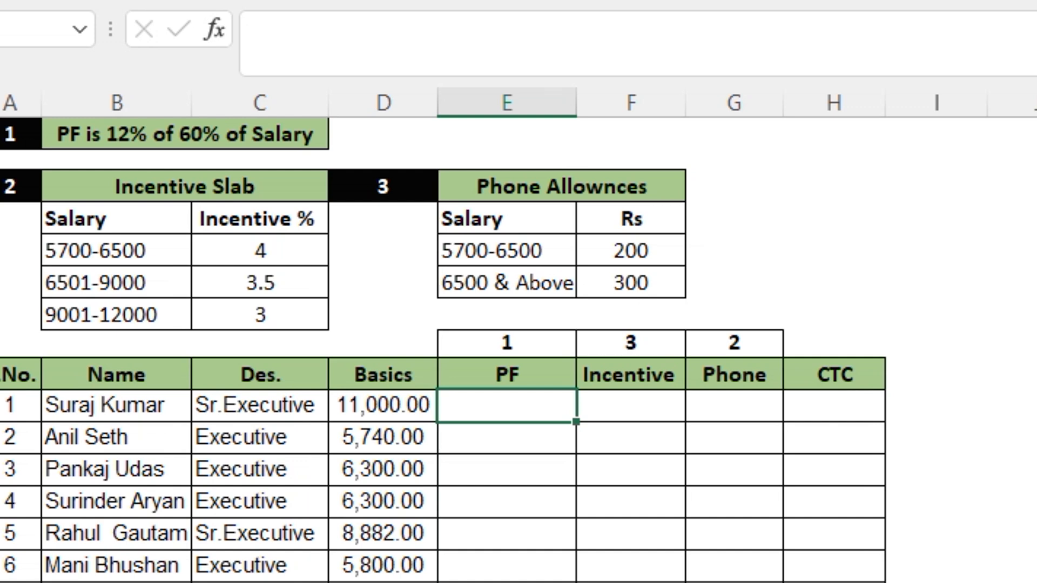
pyautogui.write('=(')
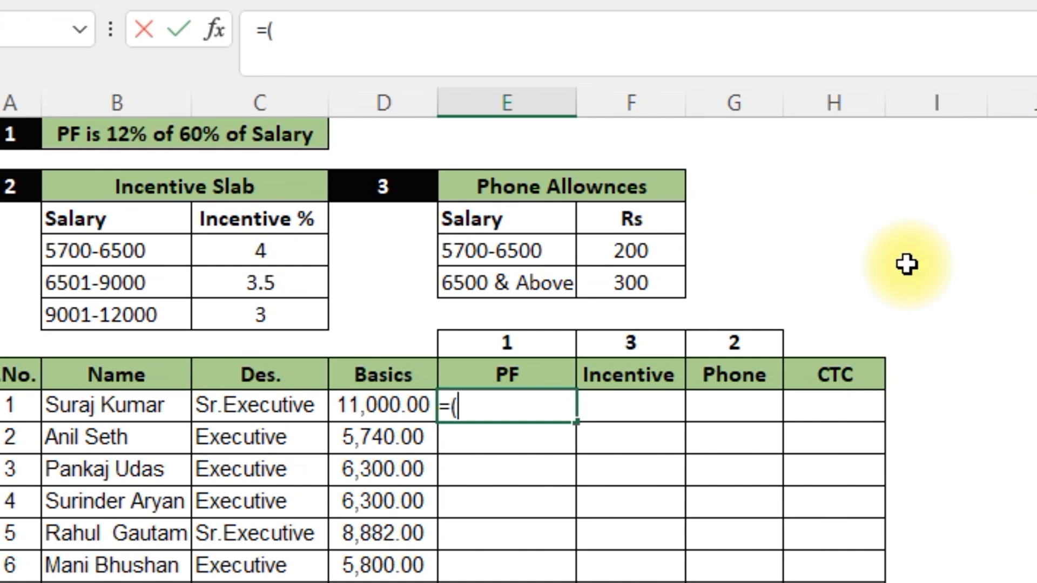
pyautogui.click(388, 396)
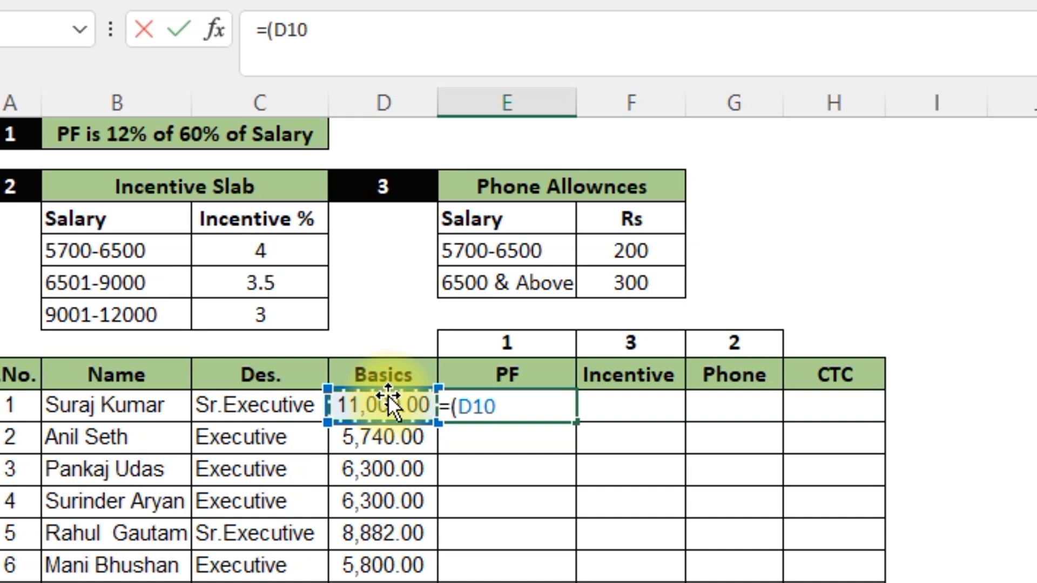
pyautogui.write('*60')
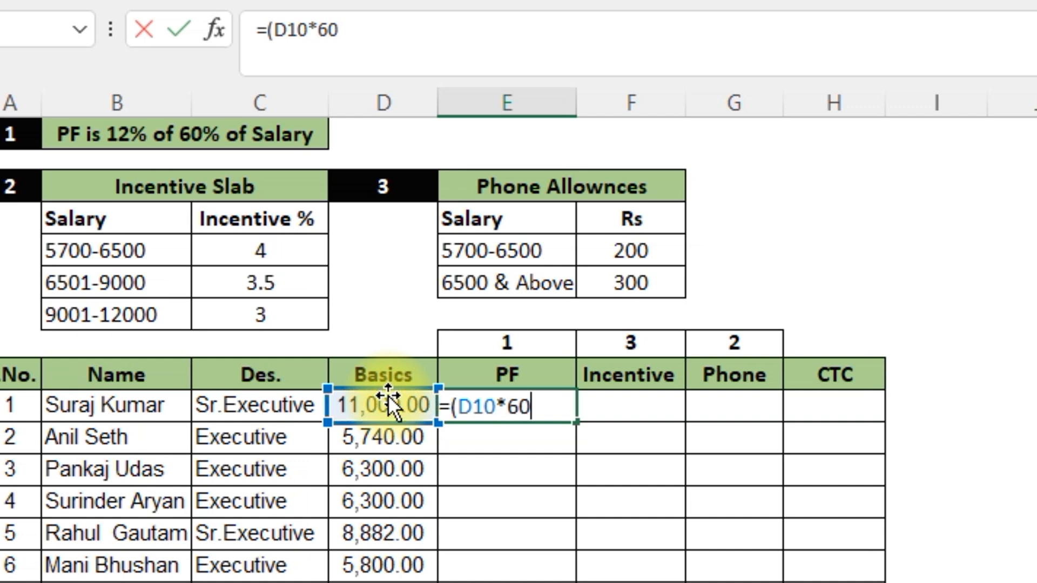
pyautogui.write('%')
pyautogui.write(')*')
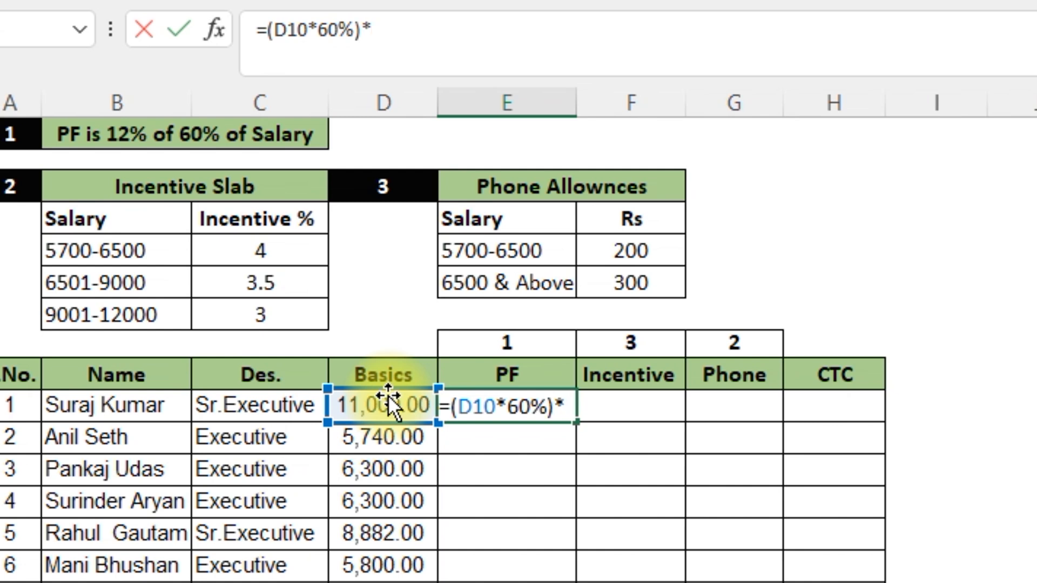
pyautogui.write('12%')
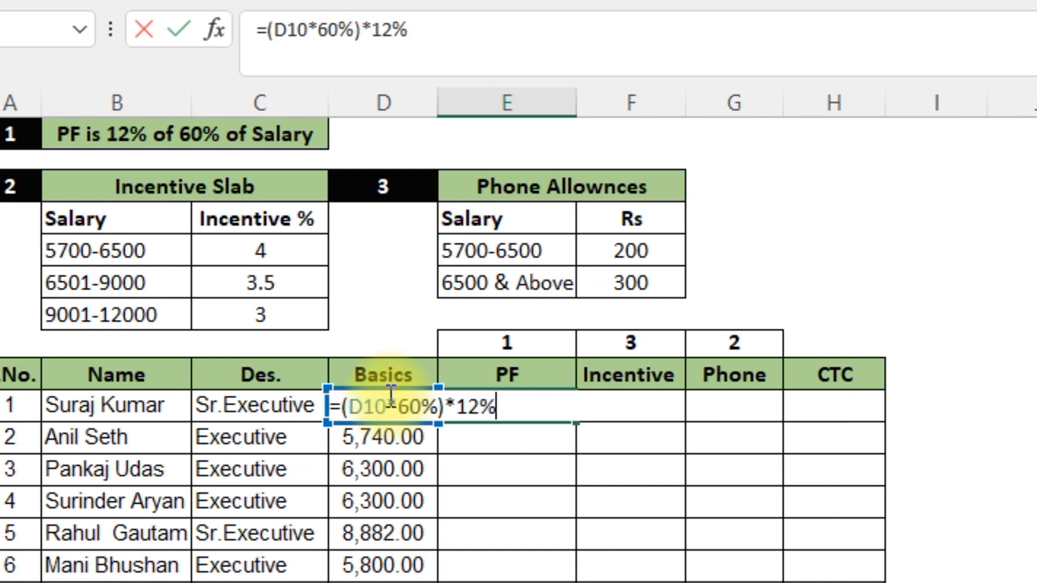
pyautogui.click(391, 401)
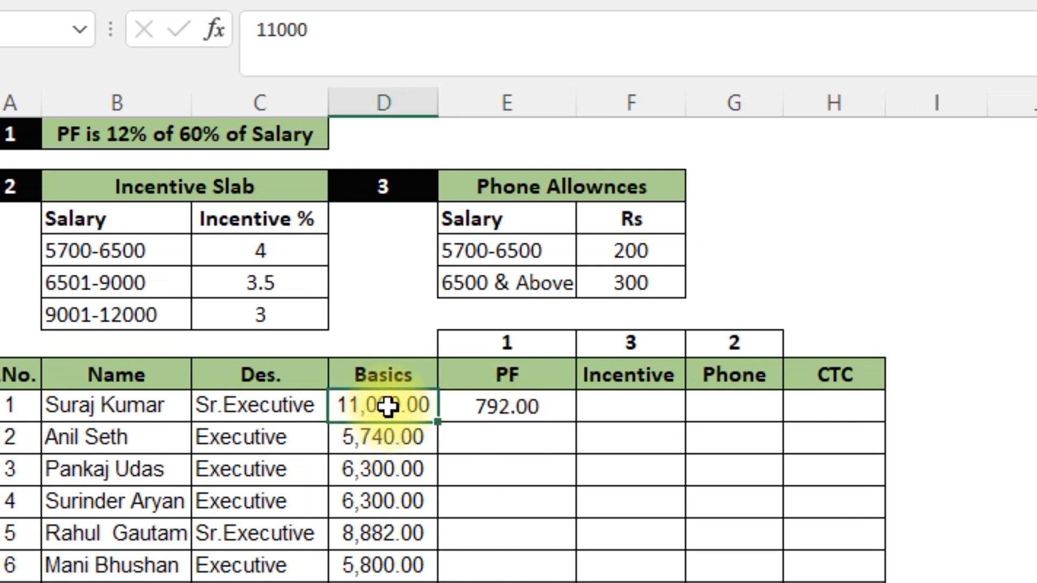
# Fill the PF formula from E10 down the column for all employees.
pyautogui.click(525, 407)
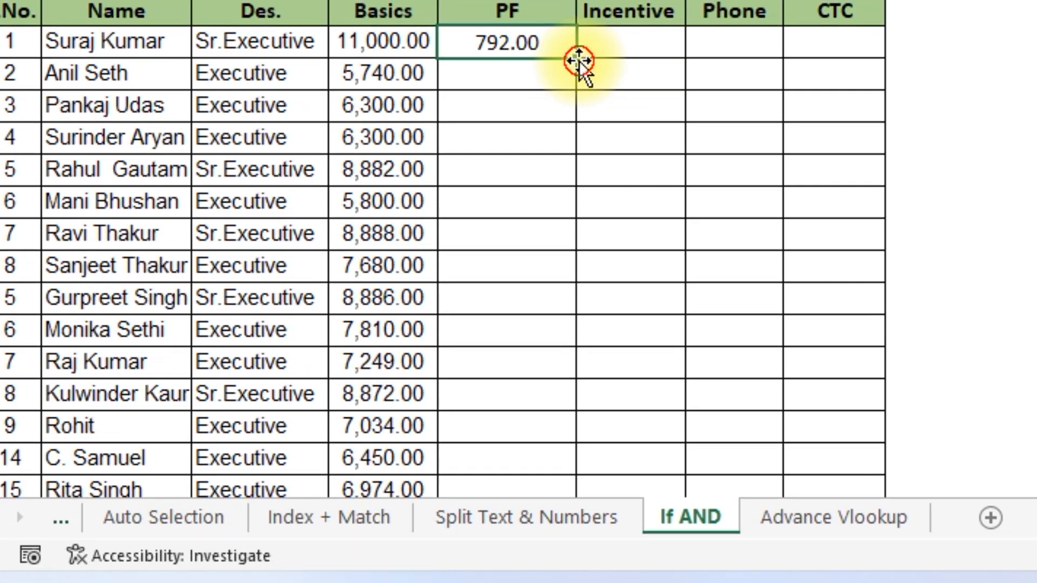
pyautogui.doubleClick(576, 422)
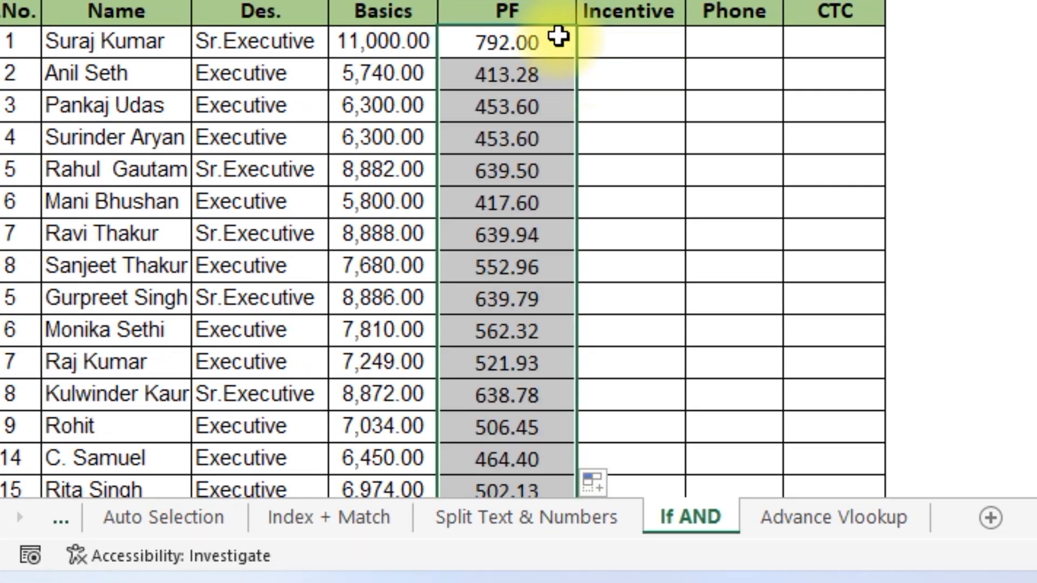
pyautogui.click(556, 38)
pyautogui.scroll(-1, 555, 42)
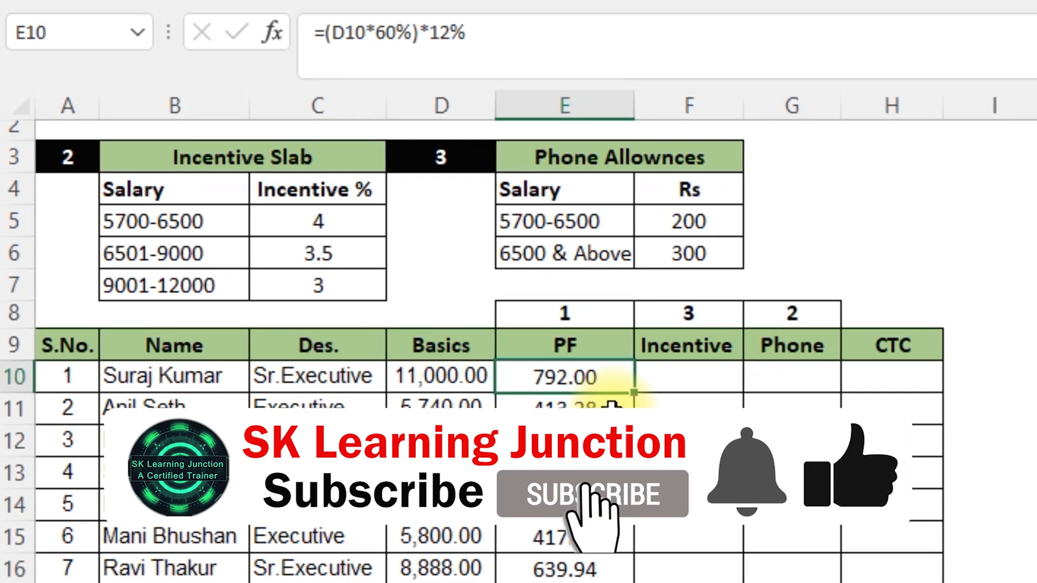
# Begin an IF formula with a nested AND in Phone cell G10, with D10>=5700 as the first condition.
pyautogui.click(151, 146)
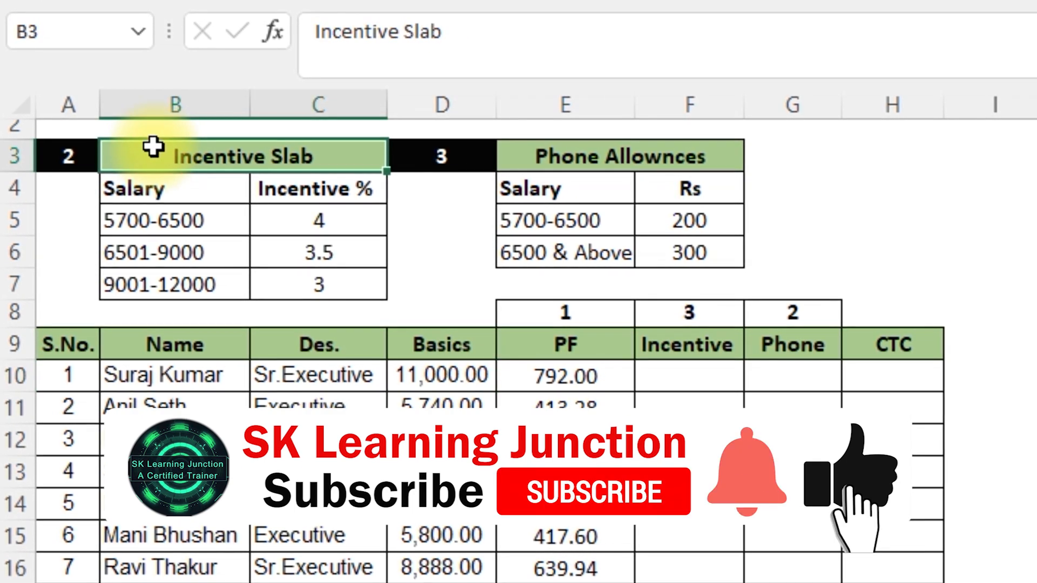
pyautogui.moveTo(225, 222); pyautogui.dragTo(180, 271)
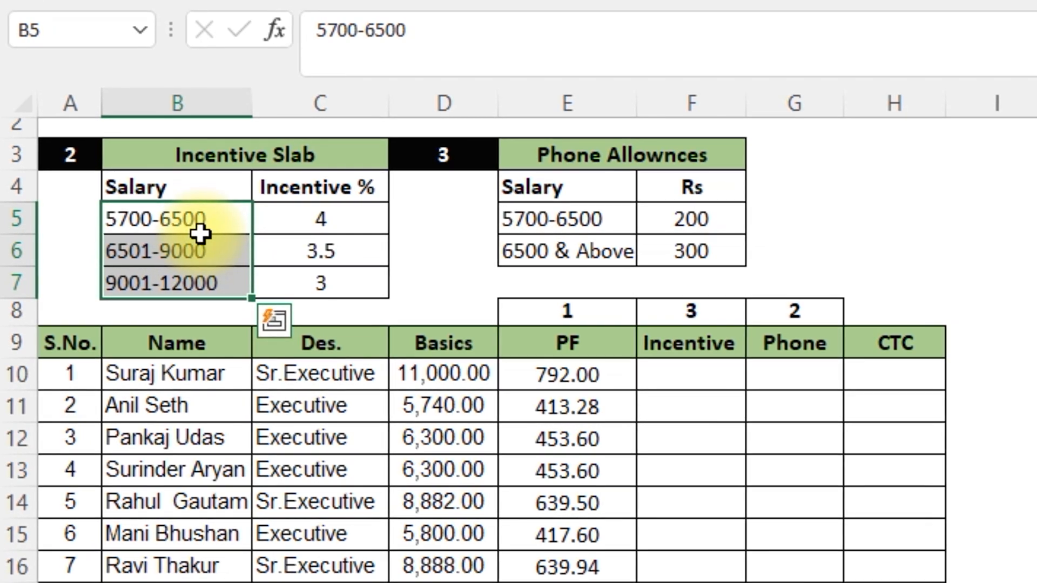
pyautogui.click(638, 156)
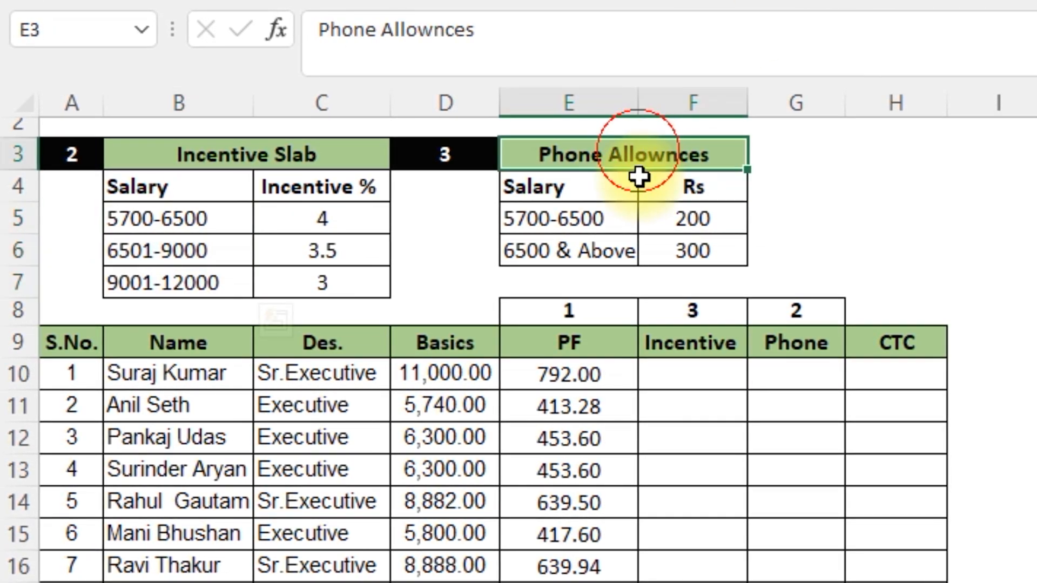
pyautogui.moveTo(639, 176); pyautogui.dragTo(696, 253)
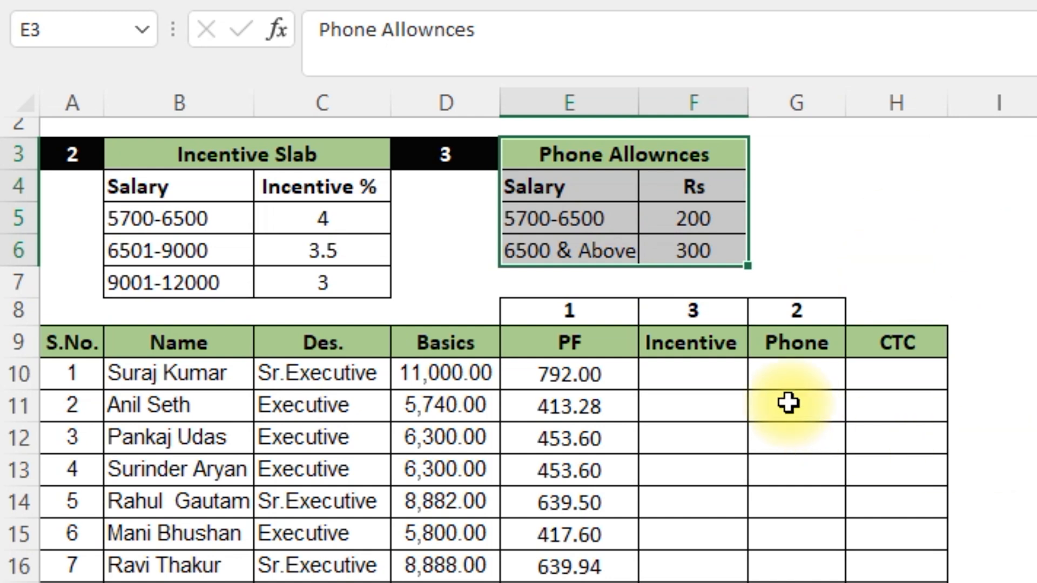
pyautogui.click(781, 371)
pyautogui.write('=if')
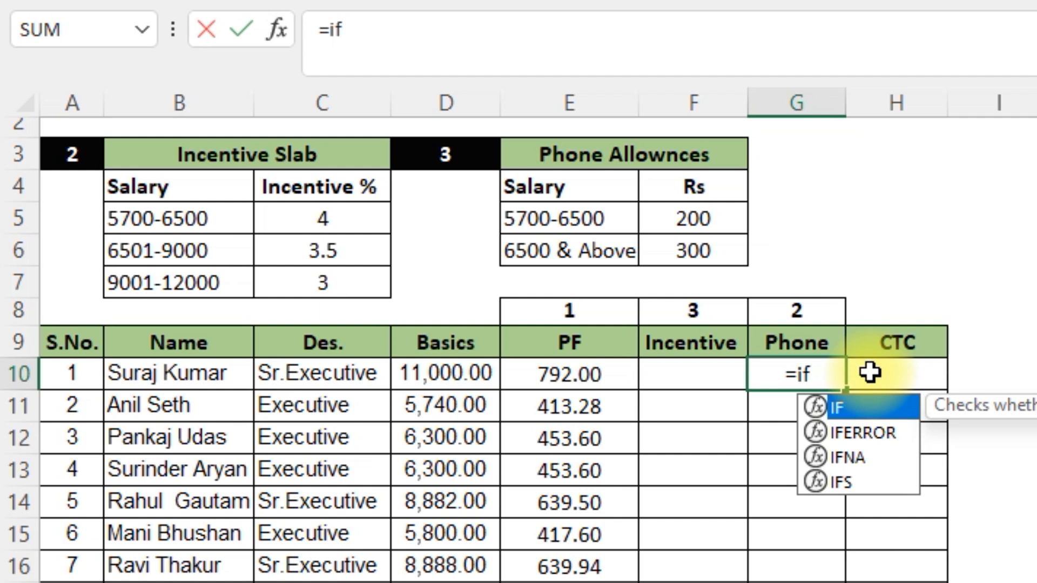
pyautogui.press('Tab')
pyautogui.write('and')
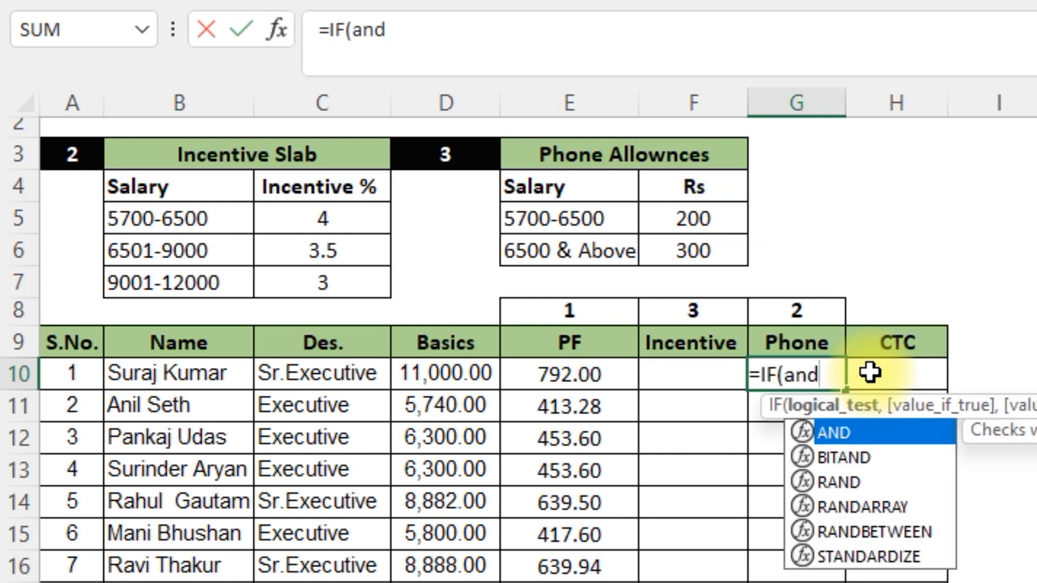
pyautogui.press('Tab')
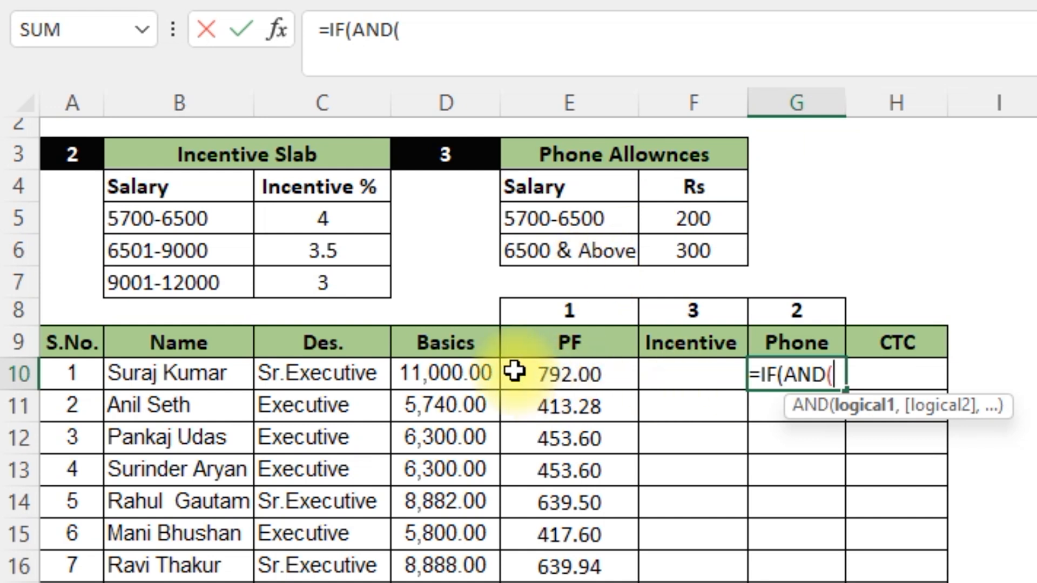
pyautogui.click(458, 371)
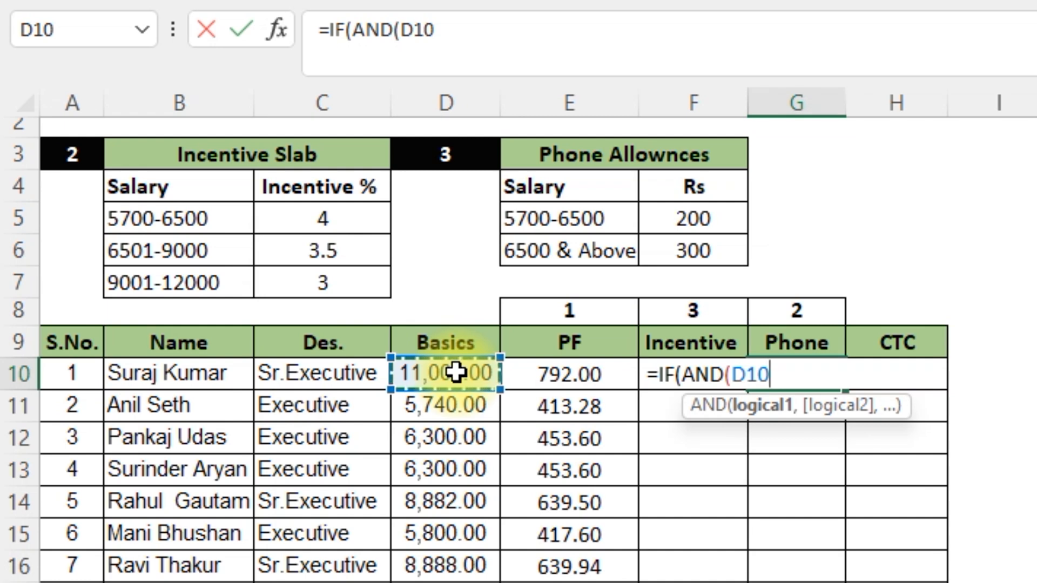
pyautogui.write('>=')
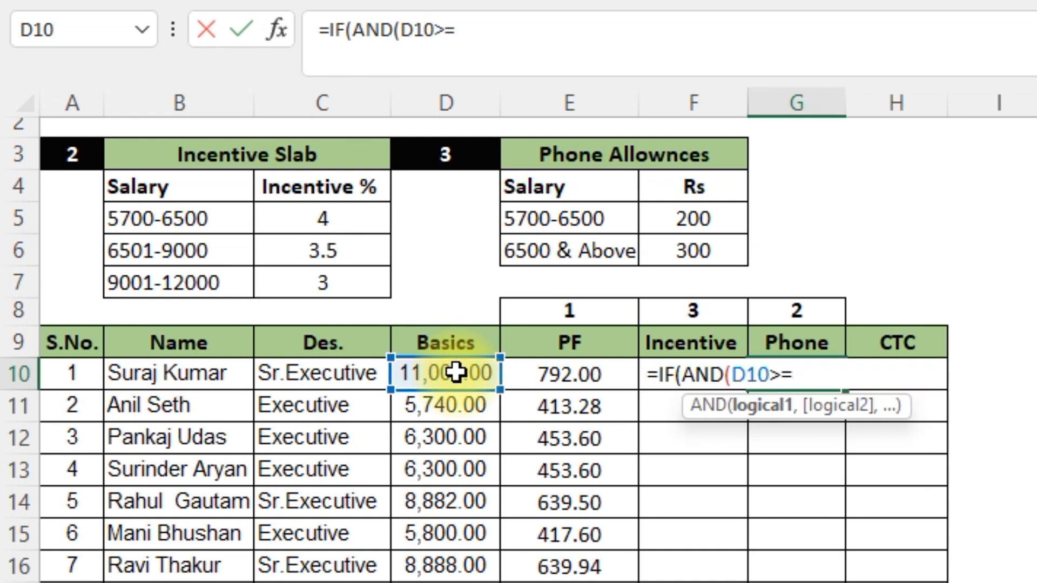
pyautogui.write('5700,')
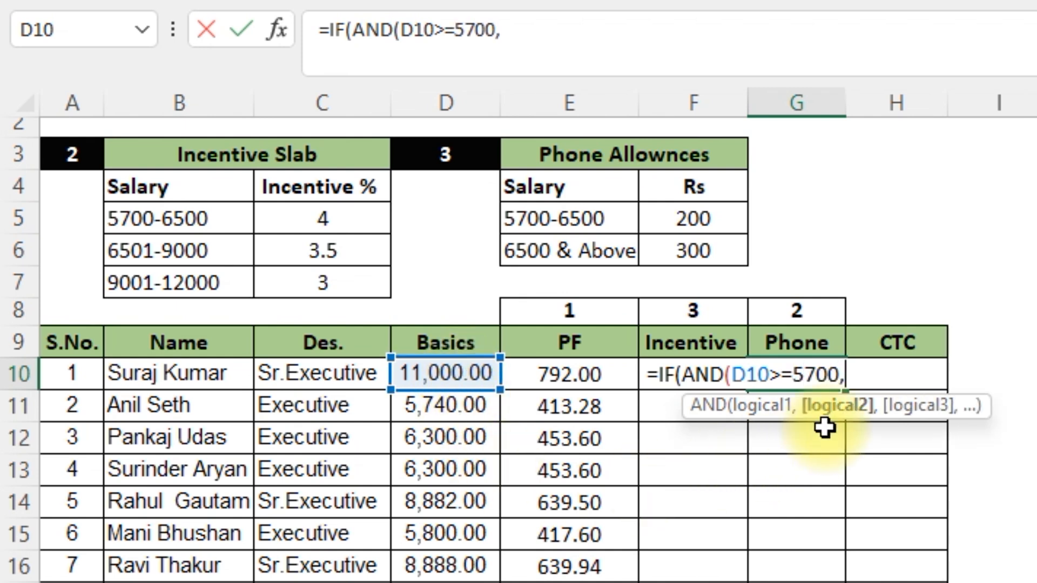
# Add D10<=6500 as the second AND condition in the G10 formula and close the AND function.
pyautogui.click(465, 382)
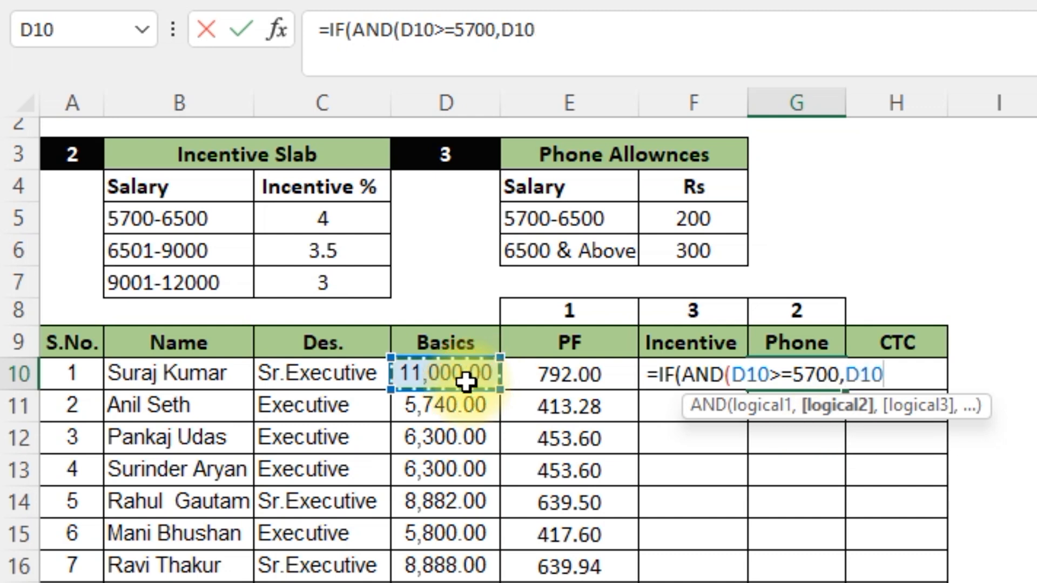
pyautogui.write('<')
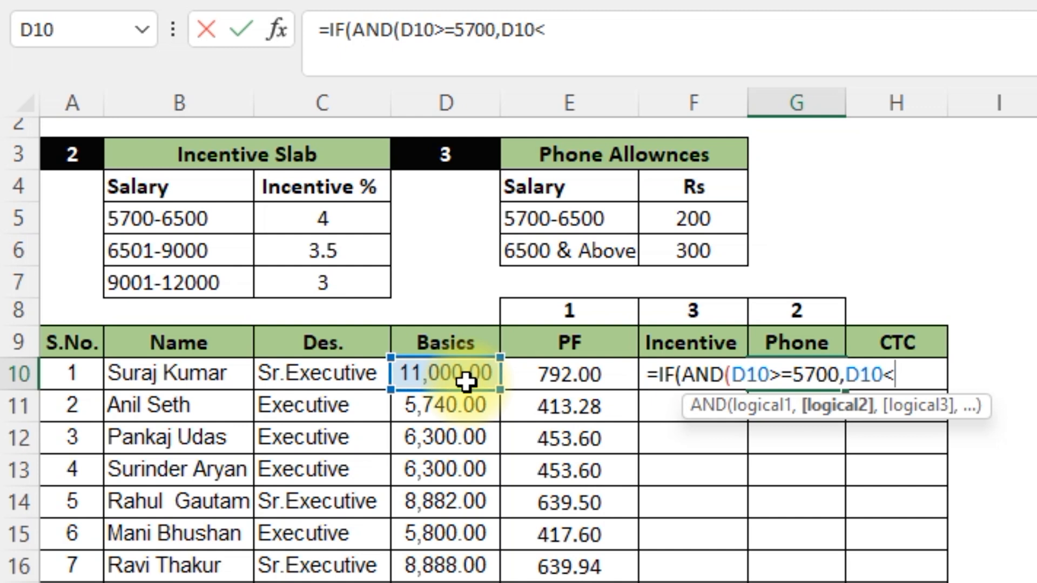
pyautogui.write('=65')
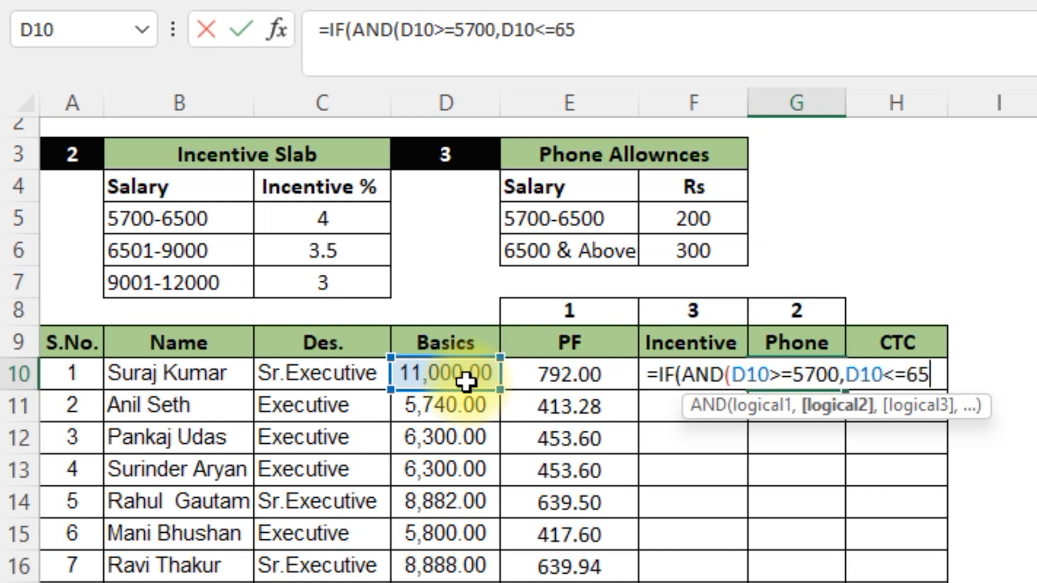
pyautogui.write('00')
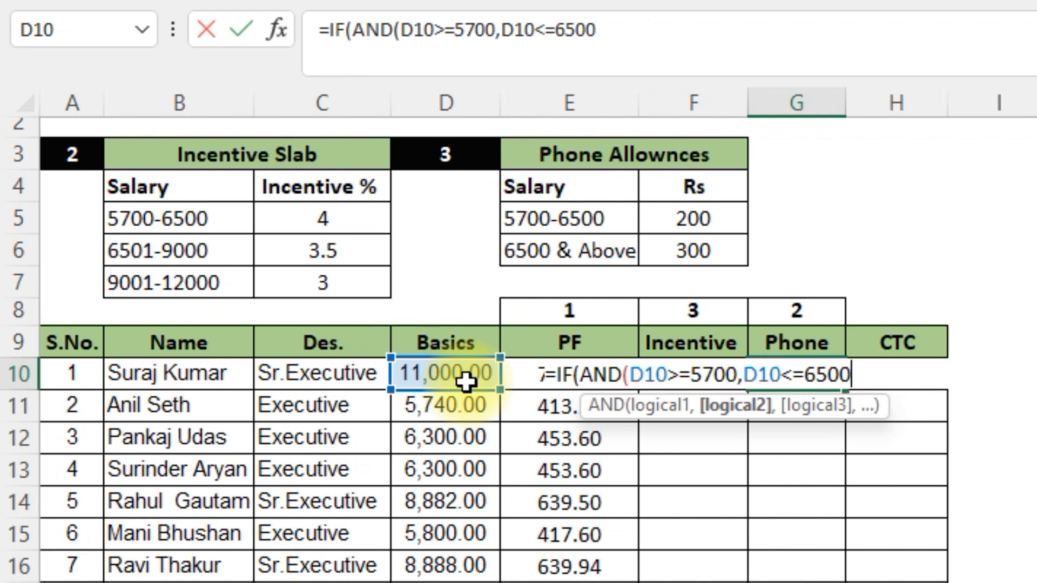
pyautogui.write(')')
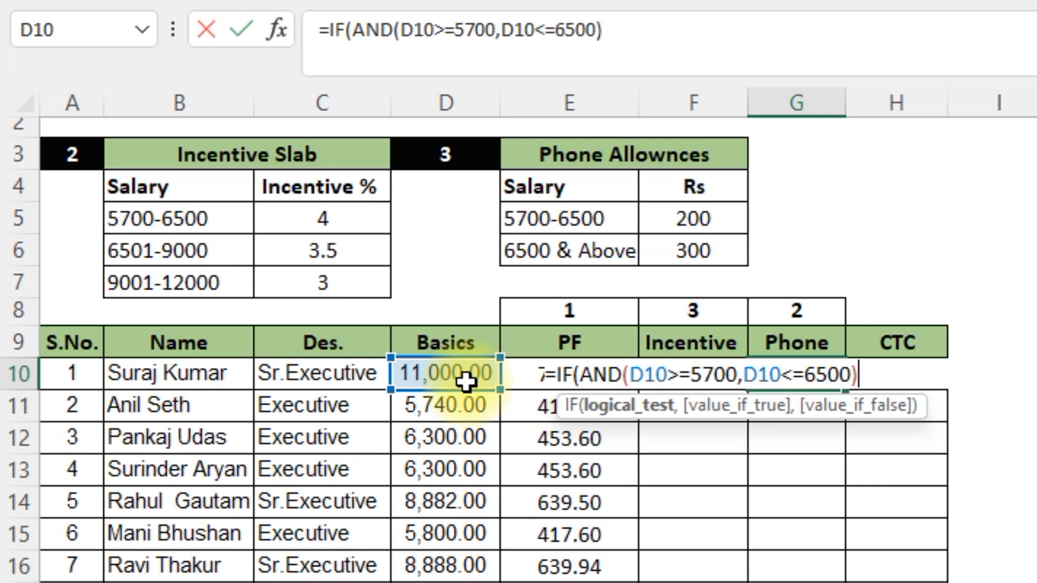
# Complete the G10 phone allowance formula with "200" as the value if true and "300" as the value if false.
pyautogui.write(',"')
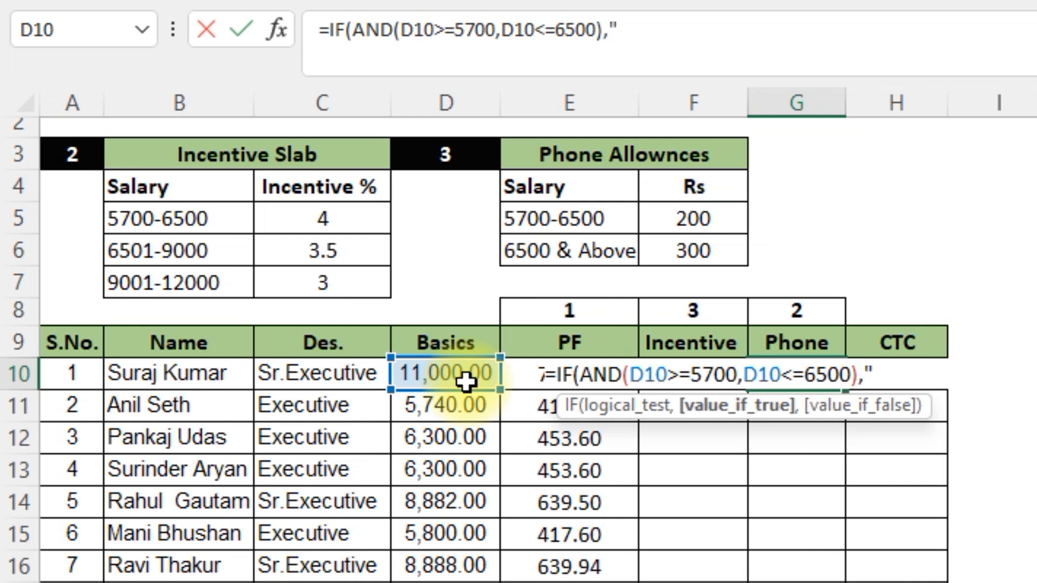
pyautogui.write('200"')
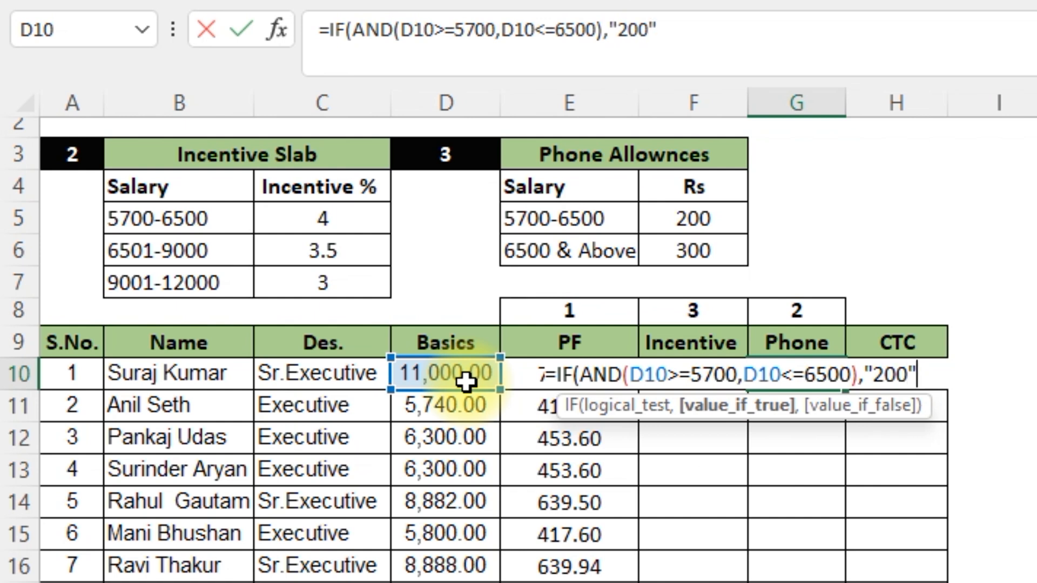
pyautogui.write(',')
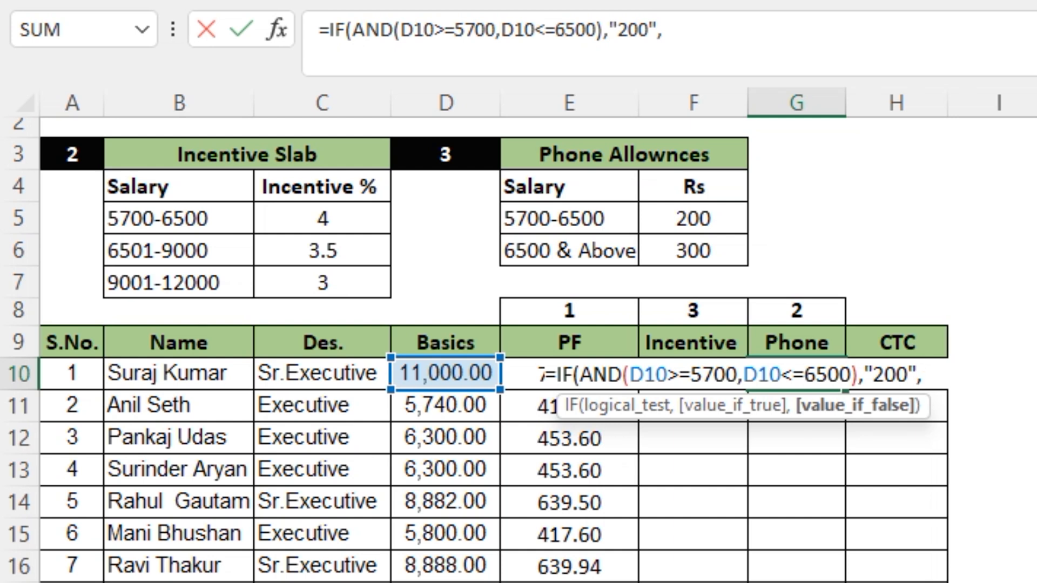
pyautogui.write('"300")')
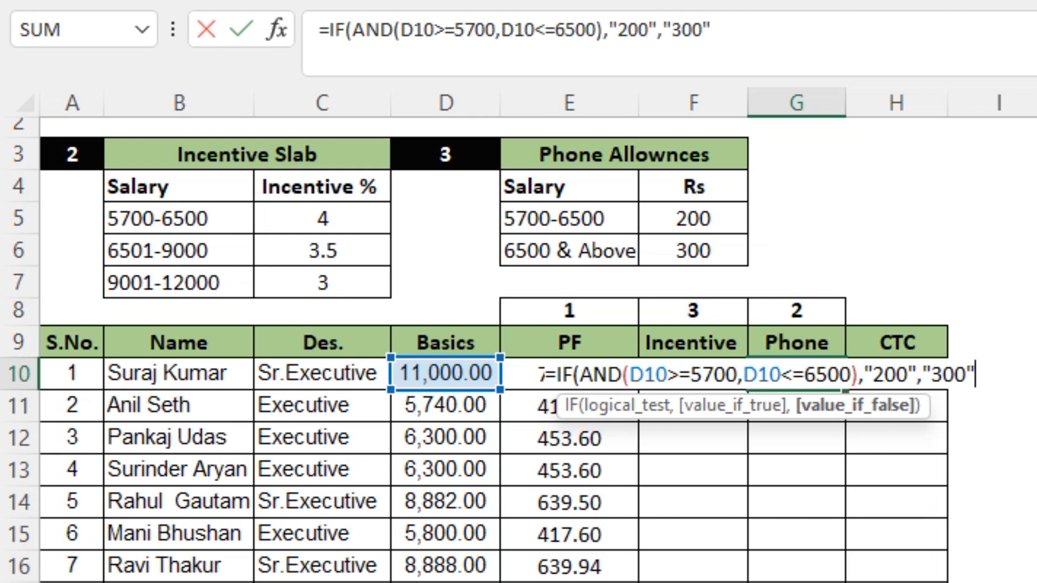
pyautogui.press('Return')
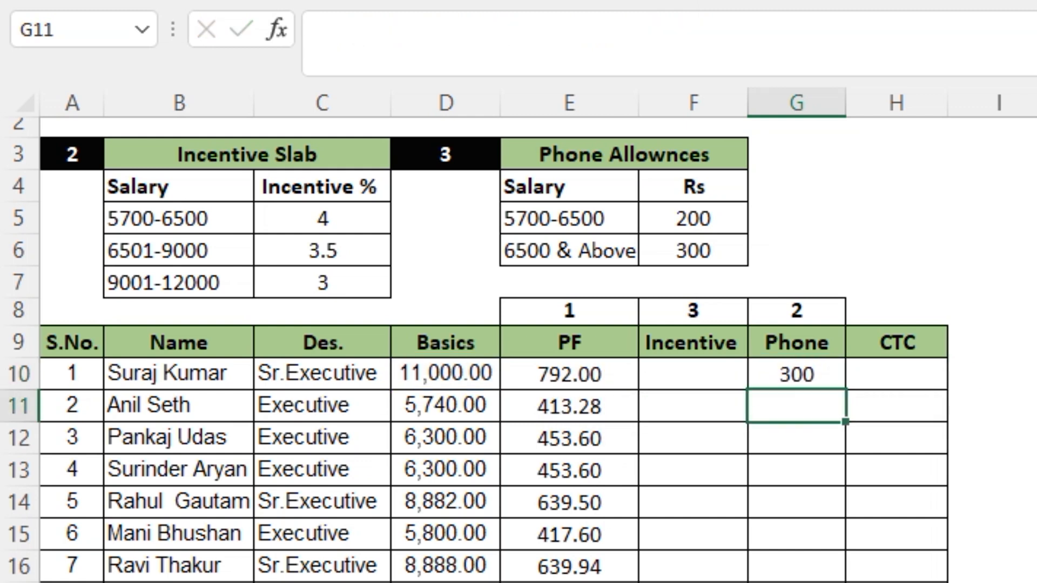
# Fill the phone allowance formula from G10 down the column for all employees and check row 11 against its basic salary.
pyautogui.click(835, 383)
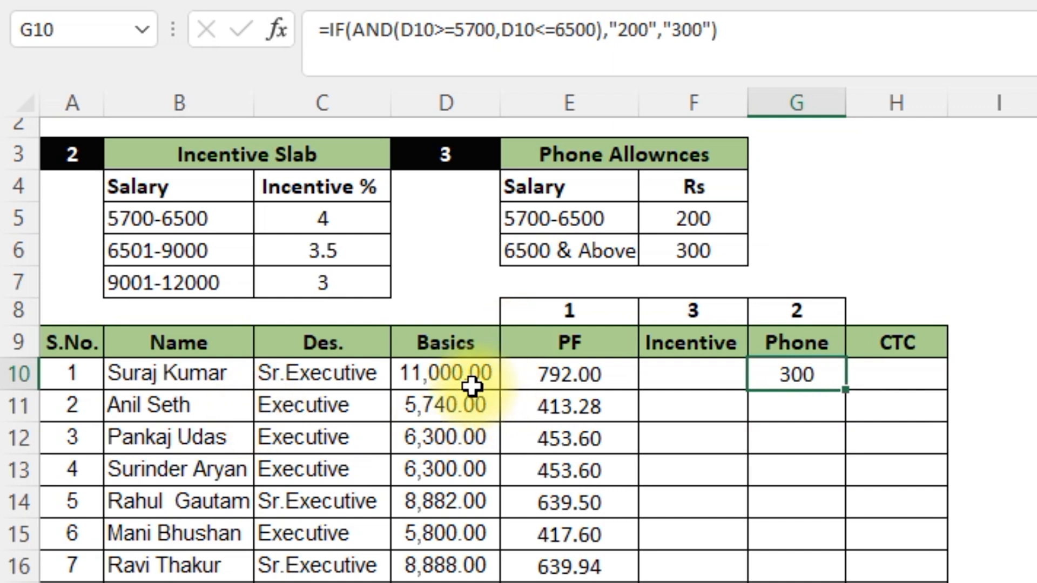
pyautogui.click(427, 375)
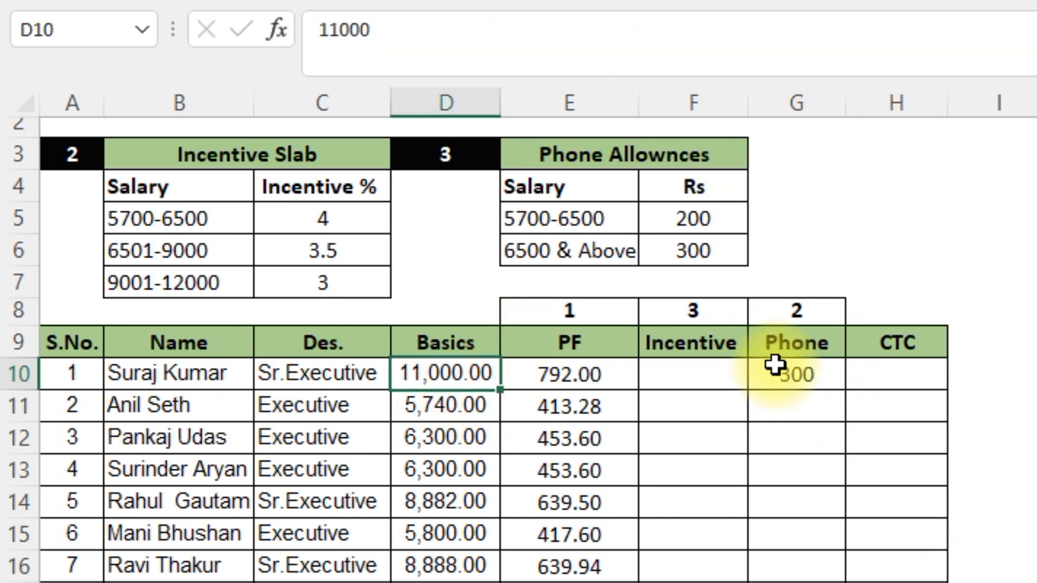
pyautogui.moveTo(734, 221); pyautogui.dragTo(610, 217)
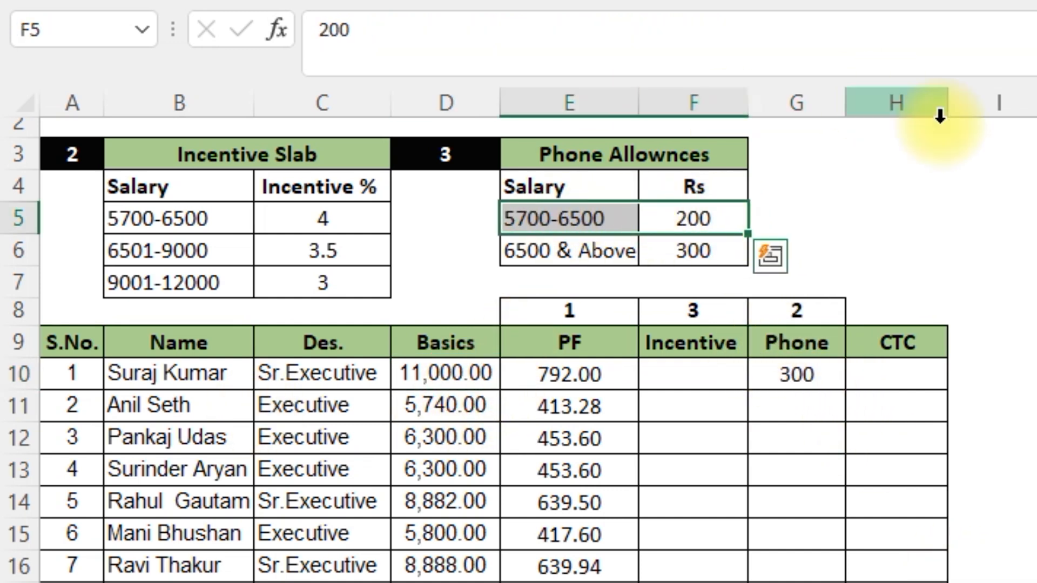
pyautogui.click(809, 374)
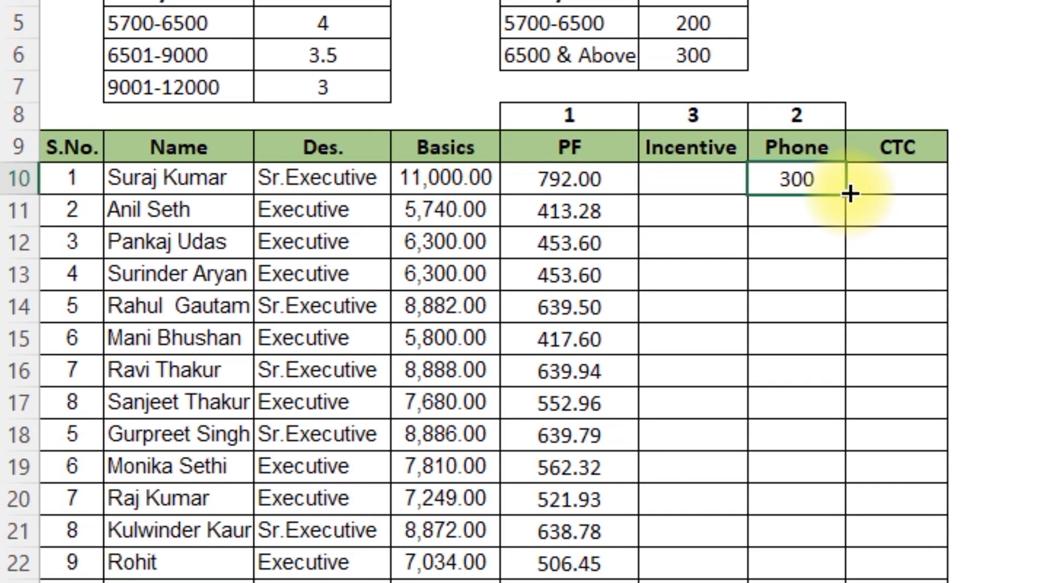
pyautogui.doubleClick(845, 388)
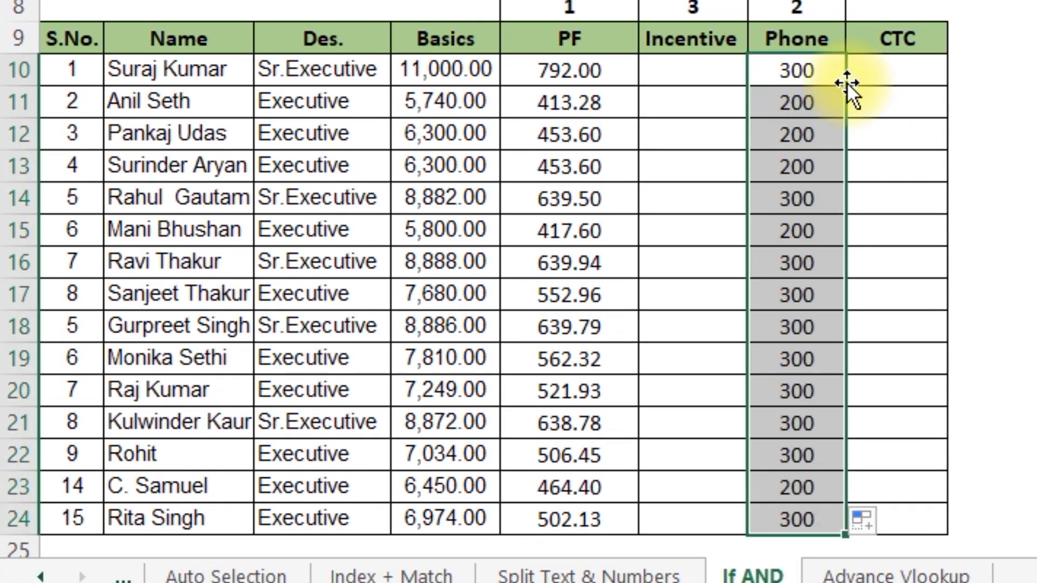
pyautogui.click(840, 76)
pyautogui.click(813, 104)
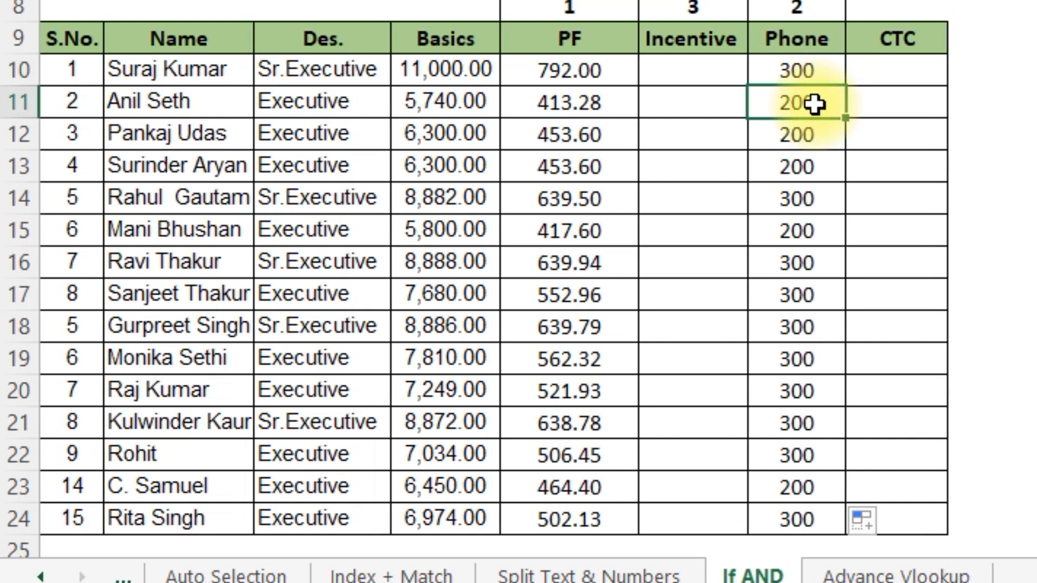
pyautogui.click(440, 106)
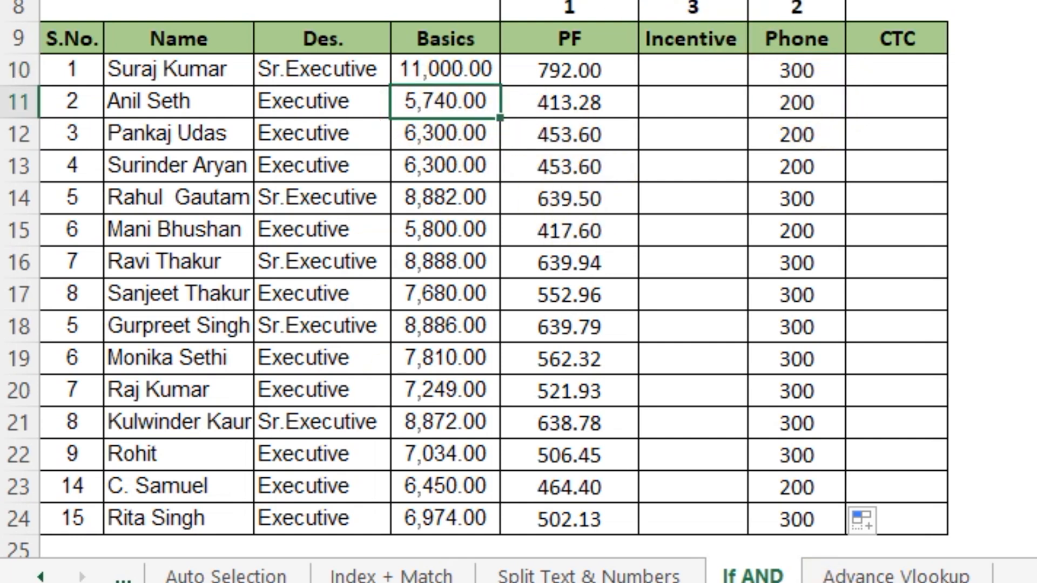
pyautogui.click(799, 105)
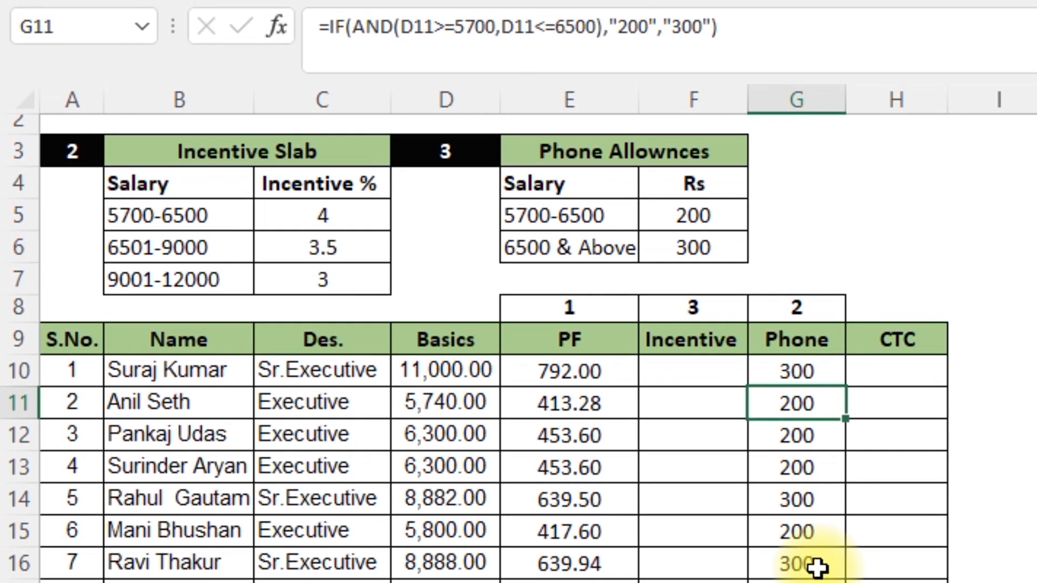
# Examine the salary ranges and percentages in the Incentive Slab table and the basic salaries they apply to.
pyautogui.click(227, 210)
pyautogui.moveTo(234, 213); pyautogui.dragTo(231, 287)
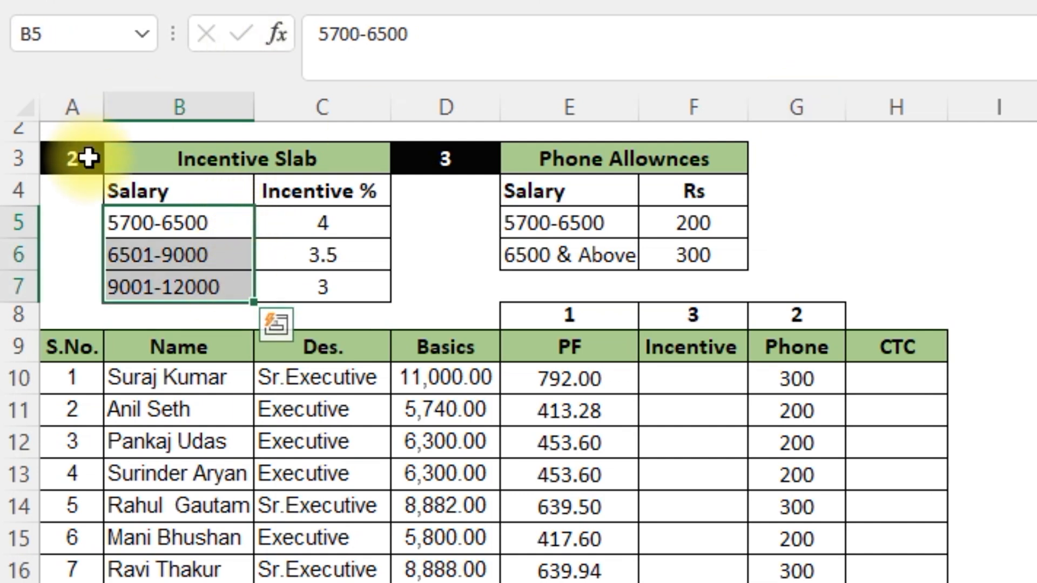
pyautogui.click(95, 222)
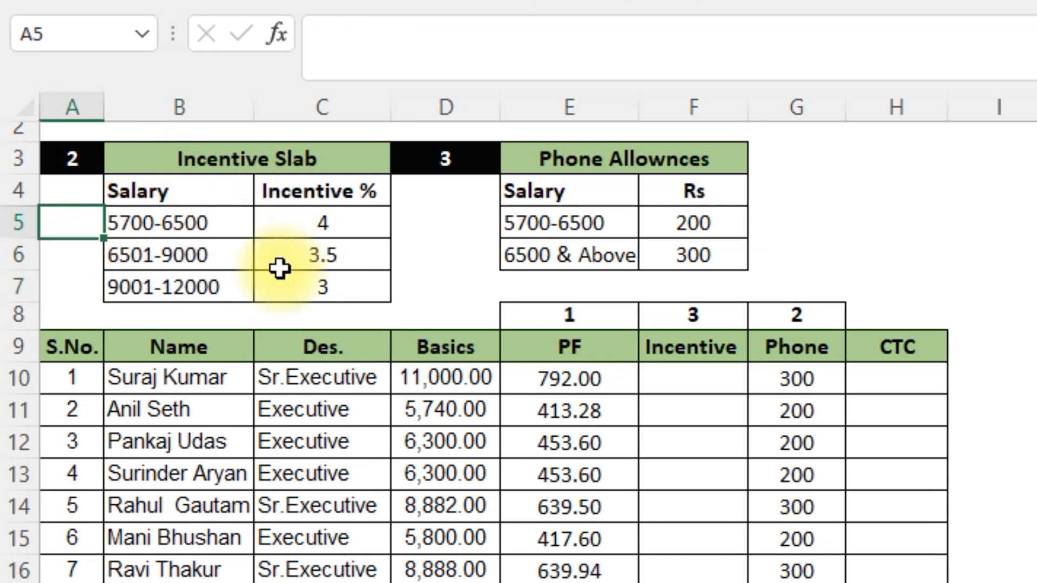
pyautogui.click(180, 259)
pyautogui.click(206, 287)
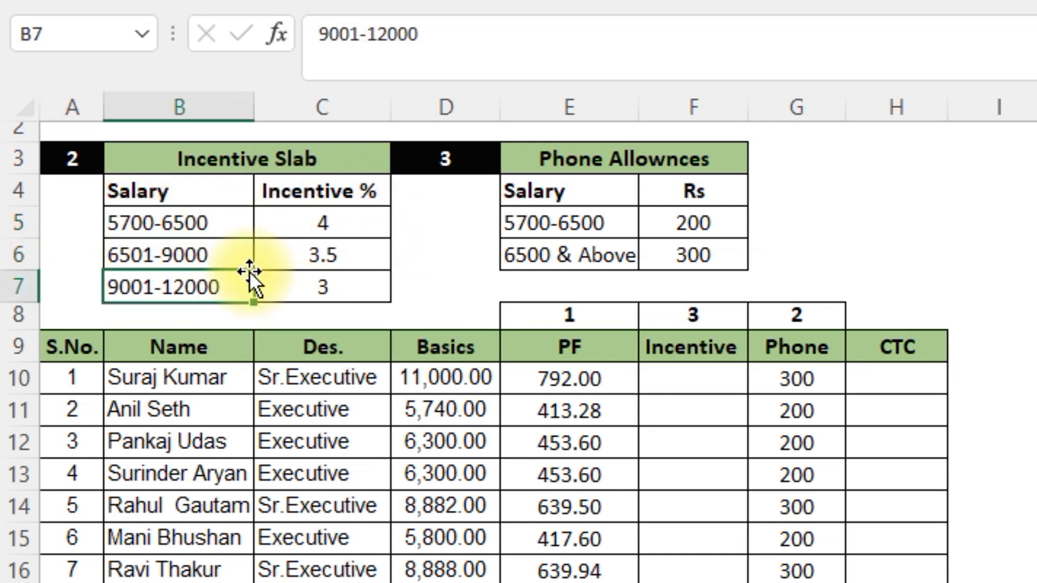
pyautogui.click(374, 220)
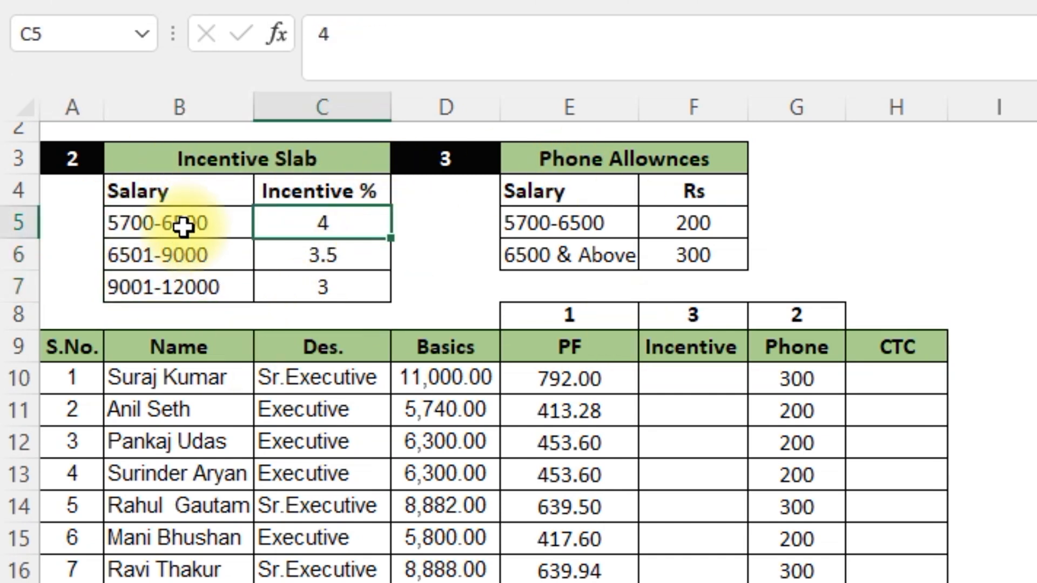
pyautogui.click(180, 247)
pyautogui.click(372, 256)
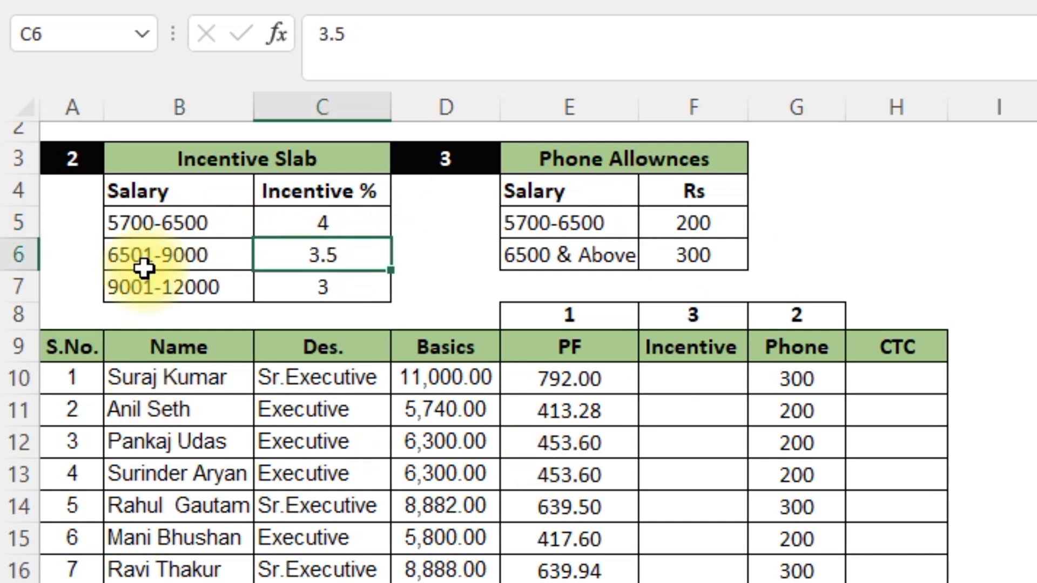
pyautogui.click(190, 289)
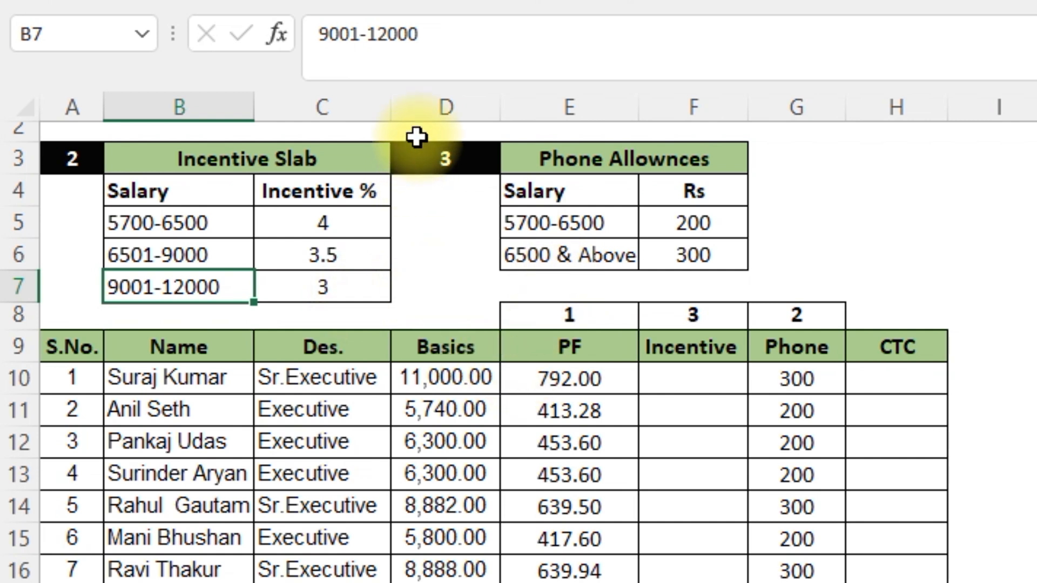
pyautogui.click(447, 105)
pyautogui.click(460, 413)
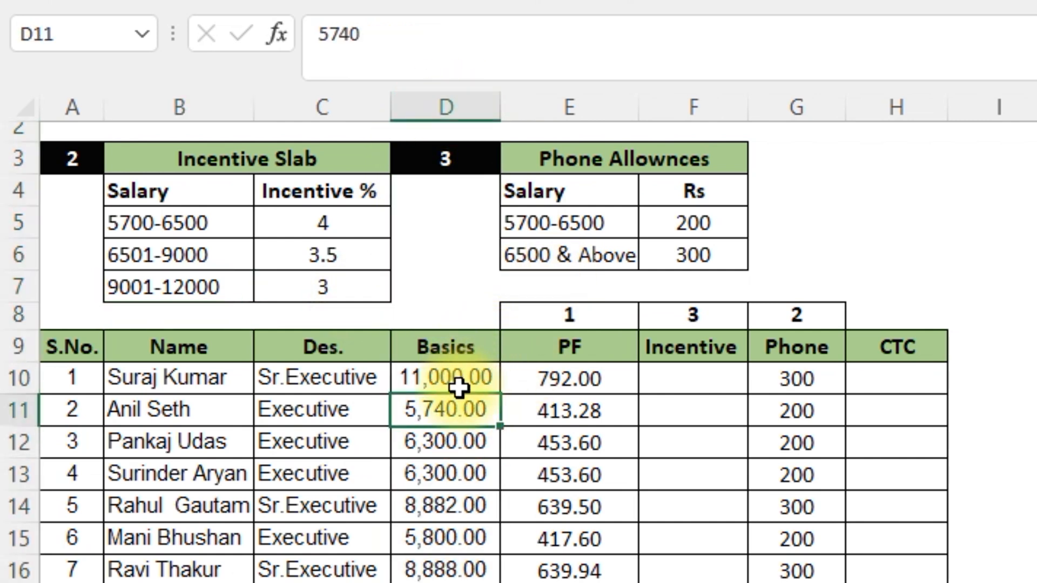
# Begin an IF formula with a nested AND in Incentive cell F10, with D10>=5700 as the first condition.
pyautogui.click(683, 378)
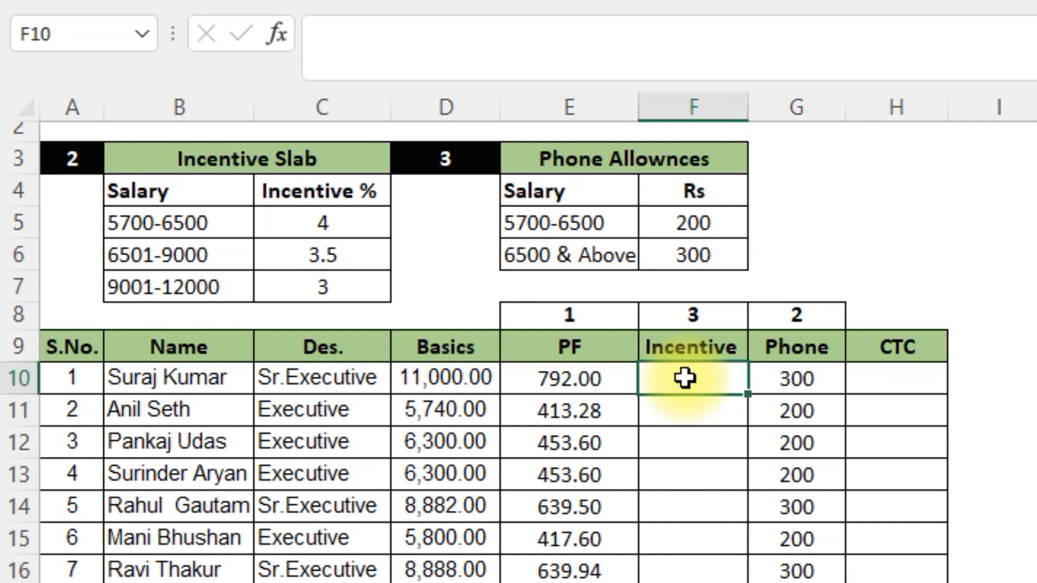
pyautogui.write('=if')
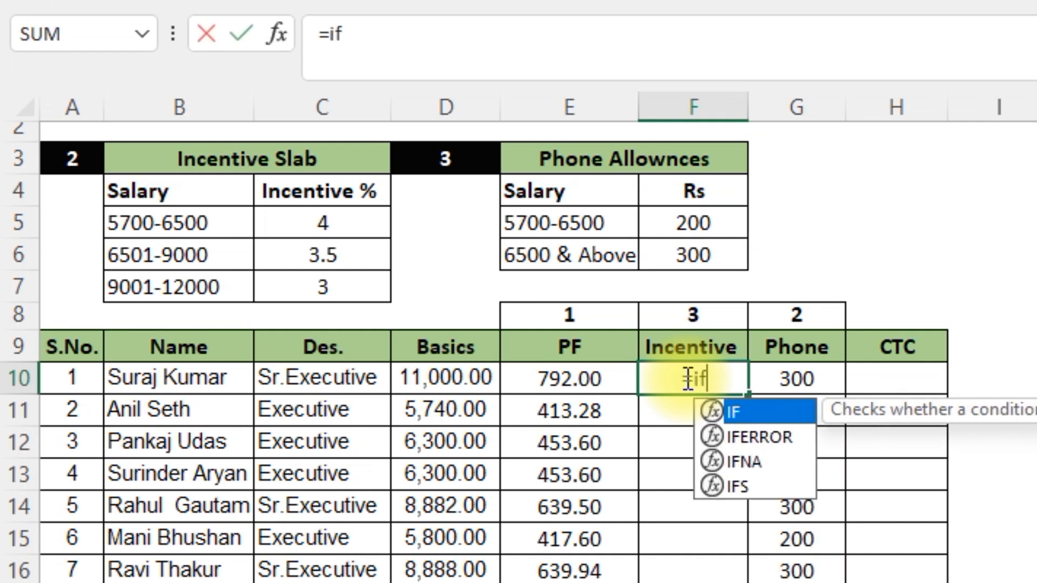
pyautogui.press('Tab')
pyautogui.write('and')
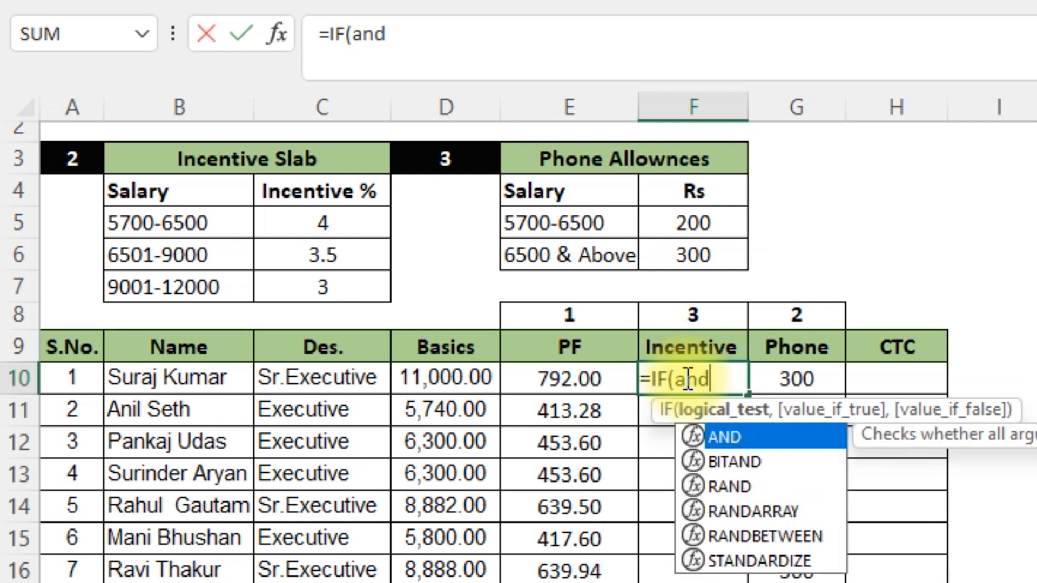
pyautogui.press('Tab')
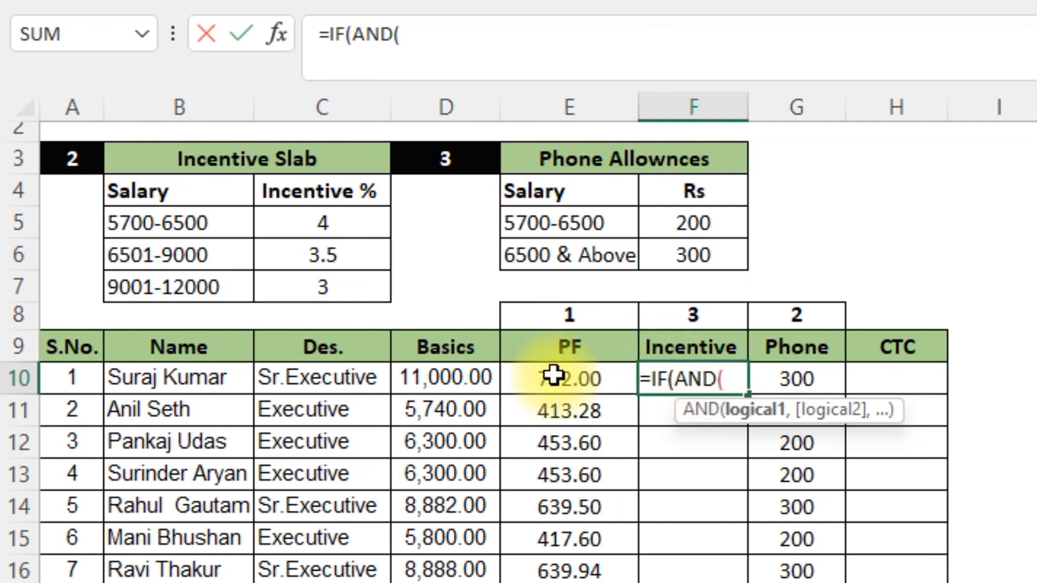
pyautogui.click(463, 372)
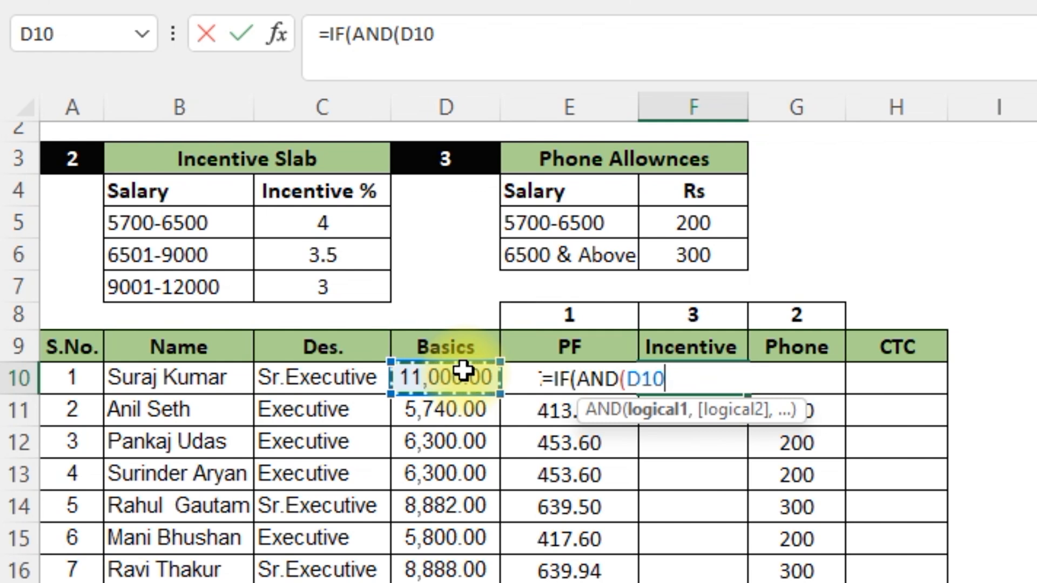
pyautogui.write('>=')
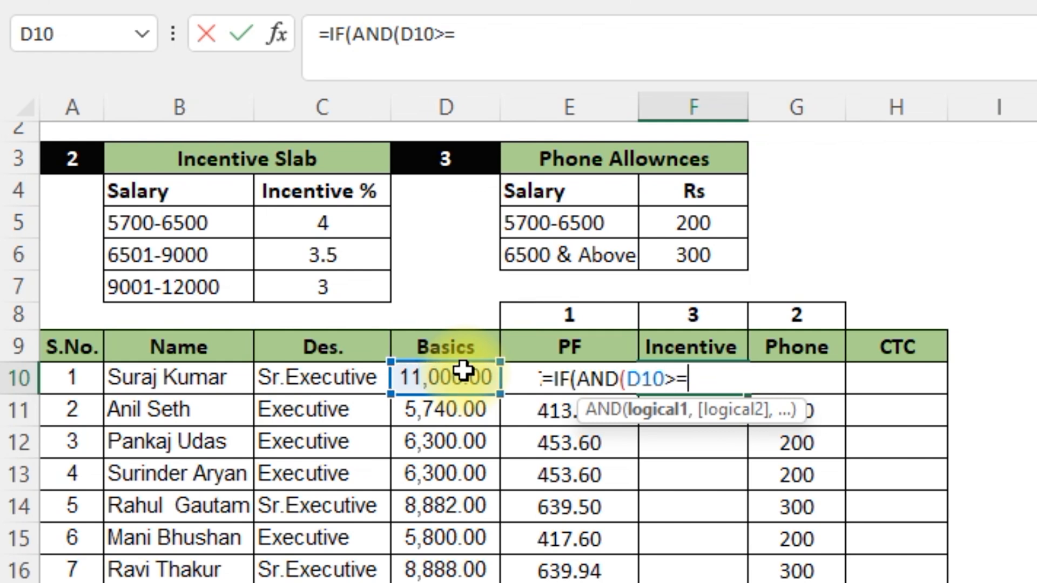
pyautogui.write('57700,')
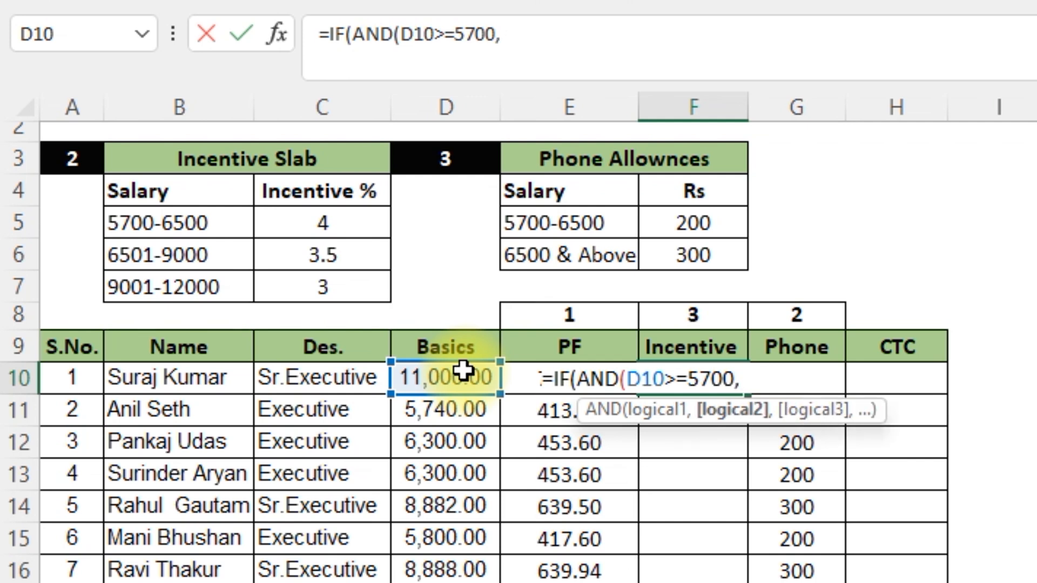
# Add D10<=6500 as the second AND condition in the F10 incentive formula and close the AND function.
pyautogui.click(463, 370)
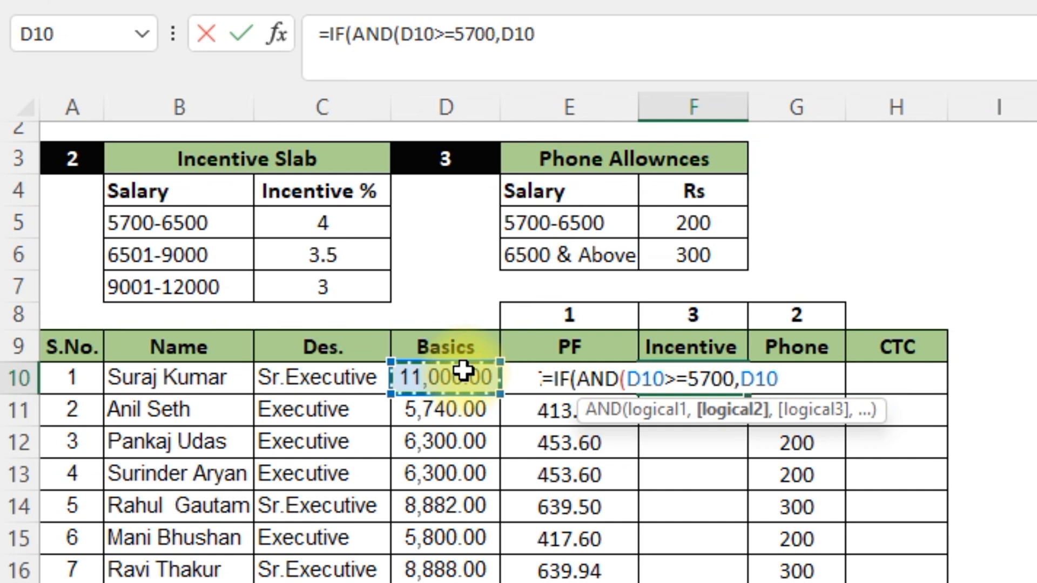
pyautogui.write('<=')
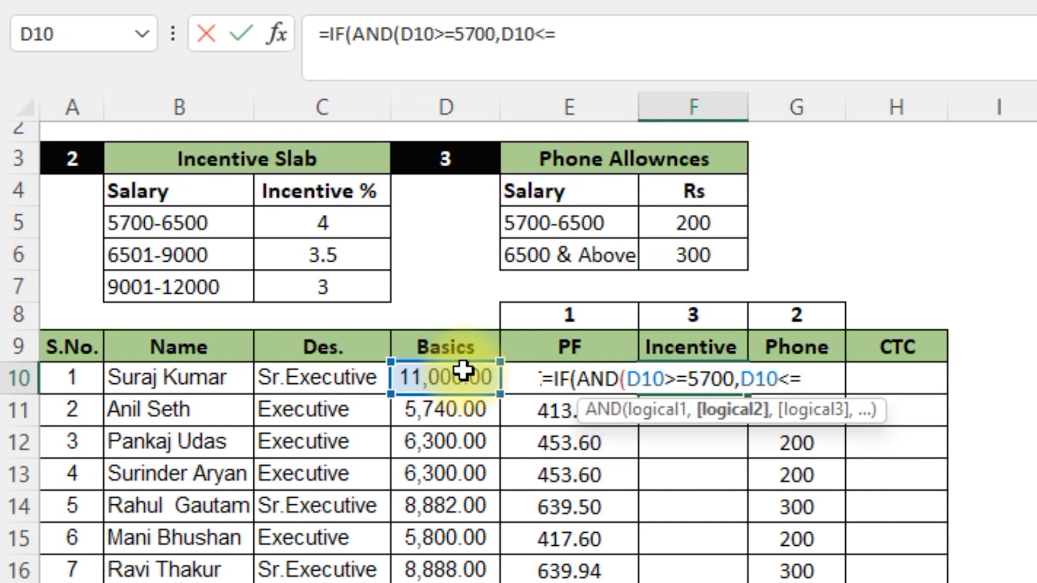
pyautogui.write('65')
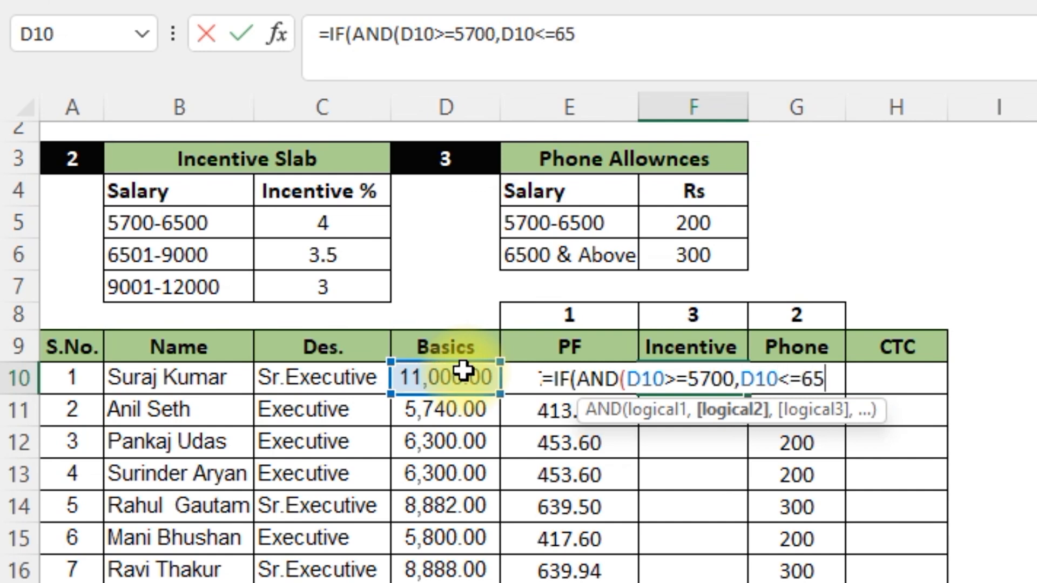
pyautogui.write('00)')
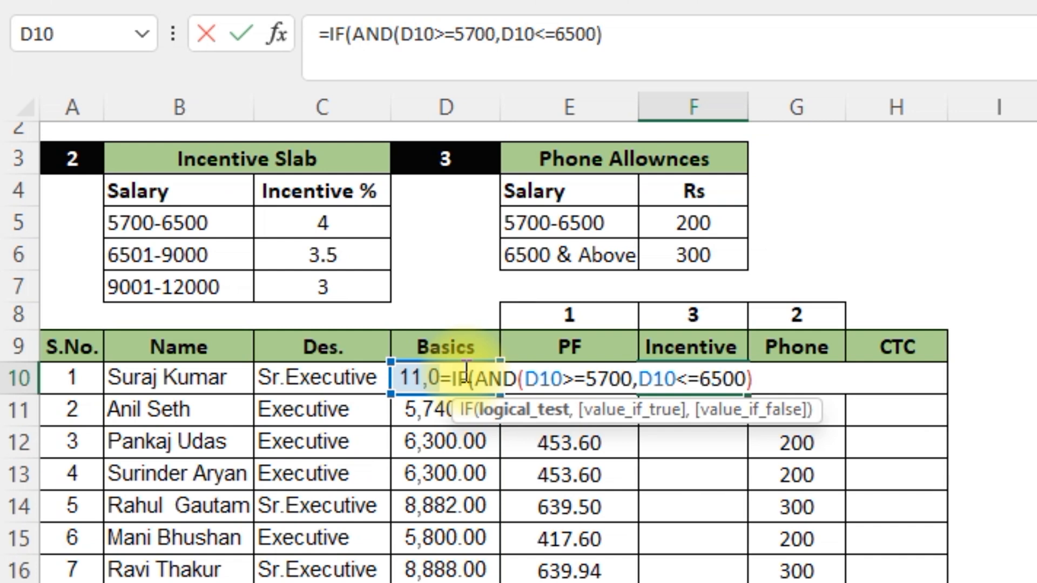
# Add (D10*4%) as the value-if-true result of the first IF in the F10 incentive formula.
pyautogui.write(',')
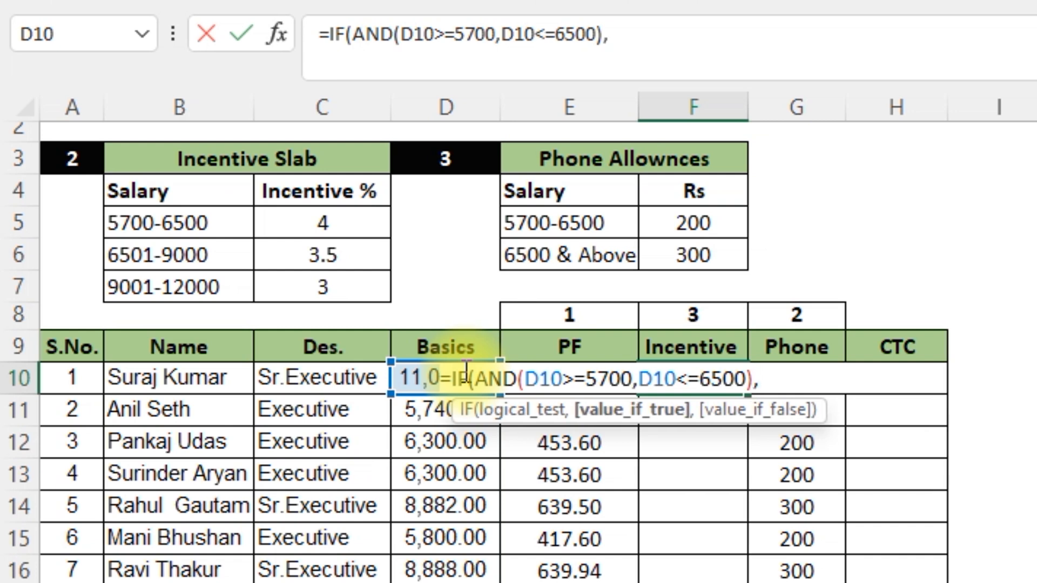
pyautogui.write('(')
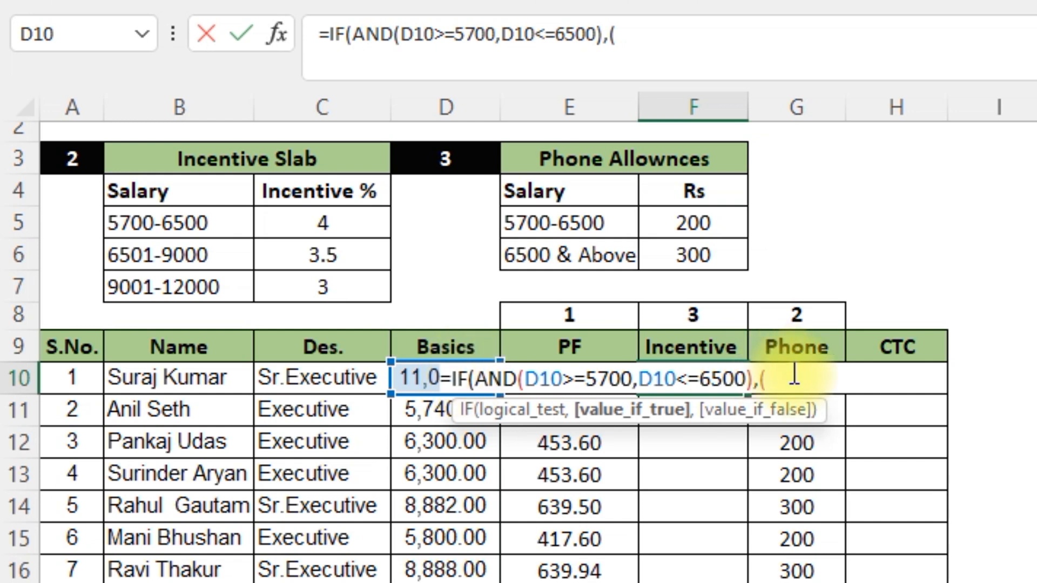
pyautogui.write('D10')
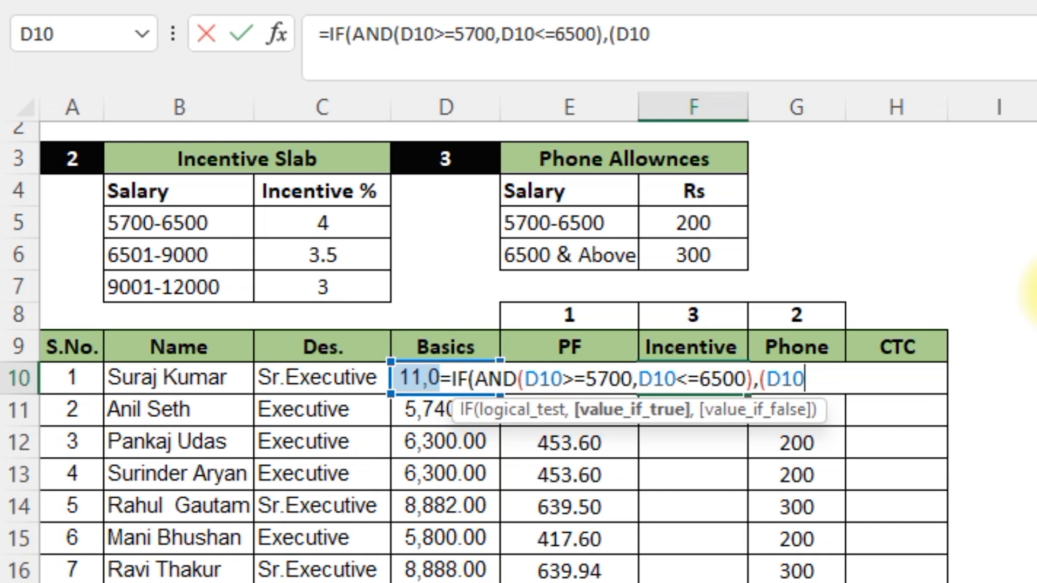
pyautogui.write('*4%')
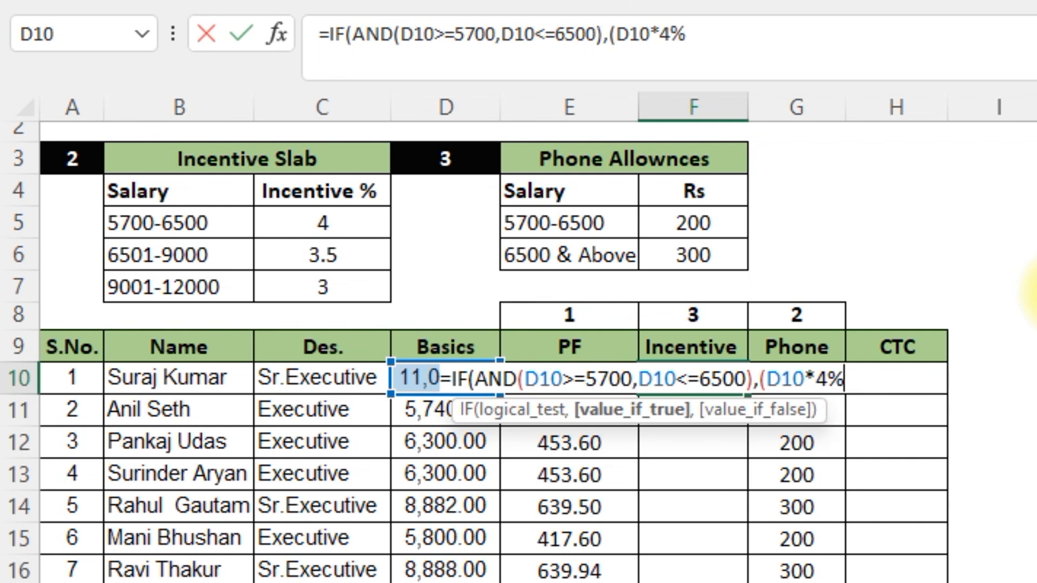
pyautogui.write('),')
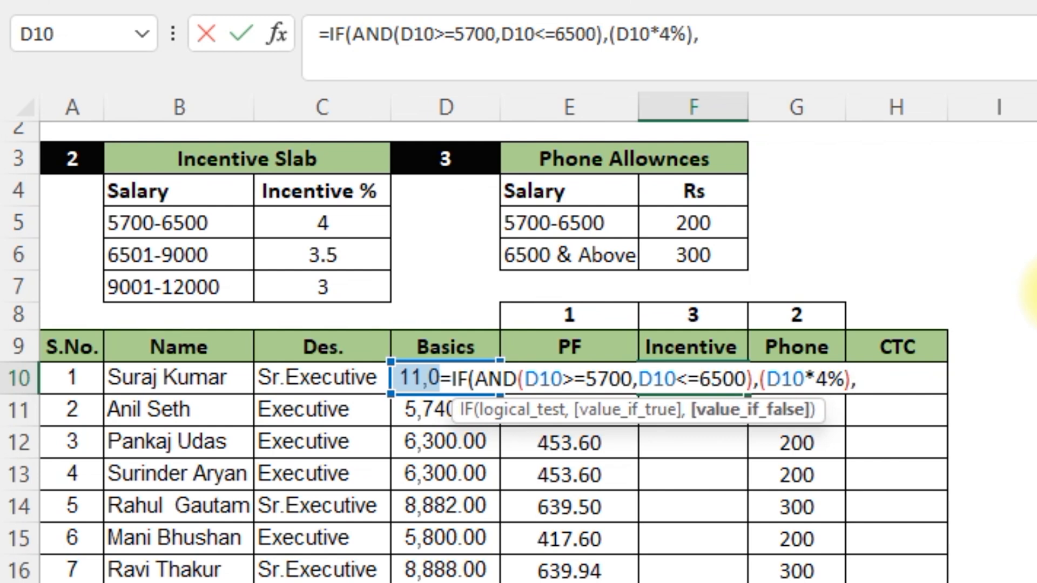
# Nest a second IF with an AND function as the value-if-false argument of the F10 formula.
pyautogui.write('if')
pyautogui.press('Tab')
pyautogui.write('and')
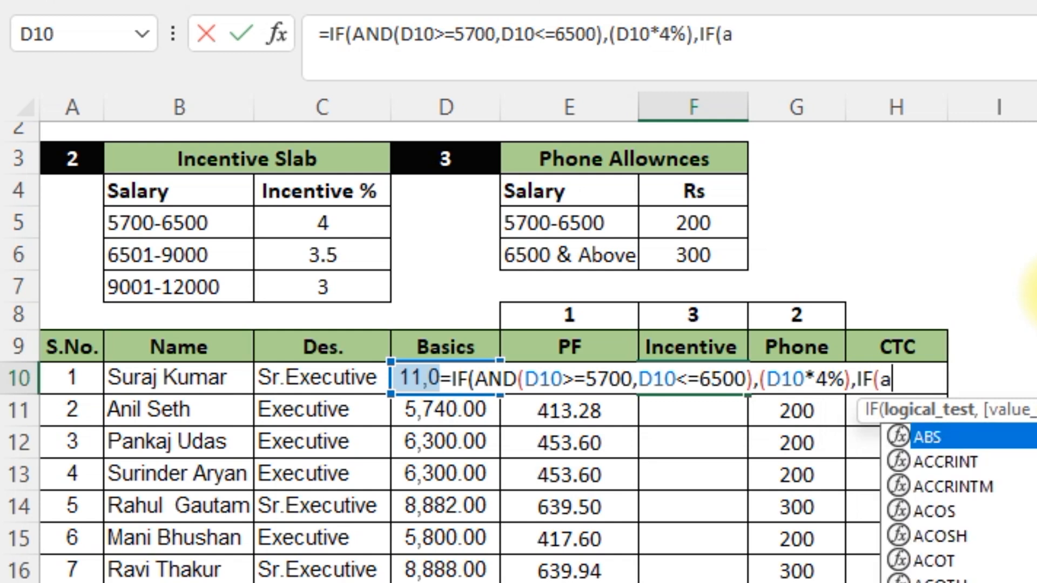
pyautogui.press('Tab')
pyautogui.write('`')
pyautogui.press('BackSpace')
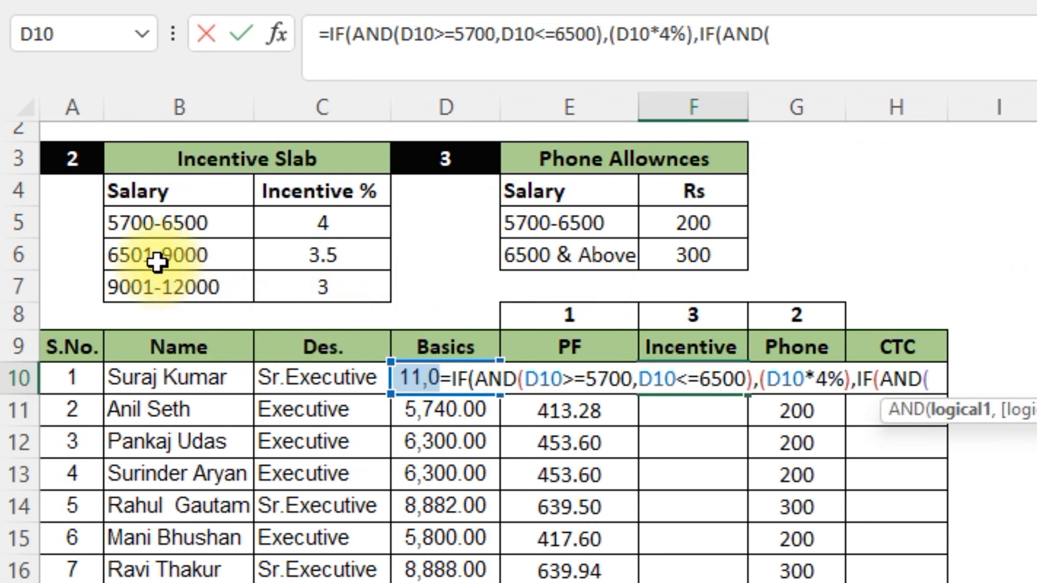
pyautogui.click(224, 258)
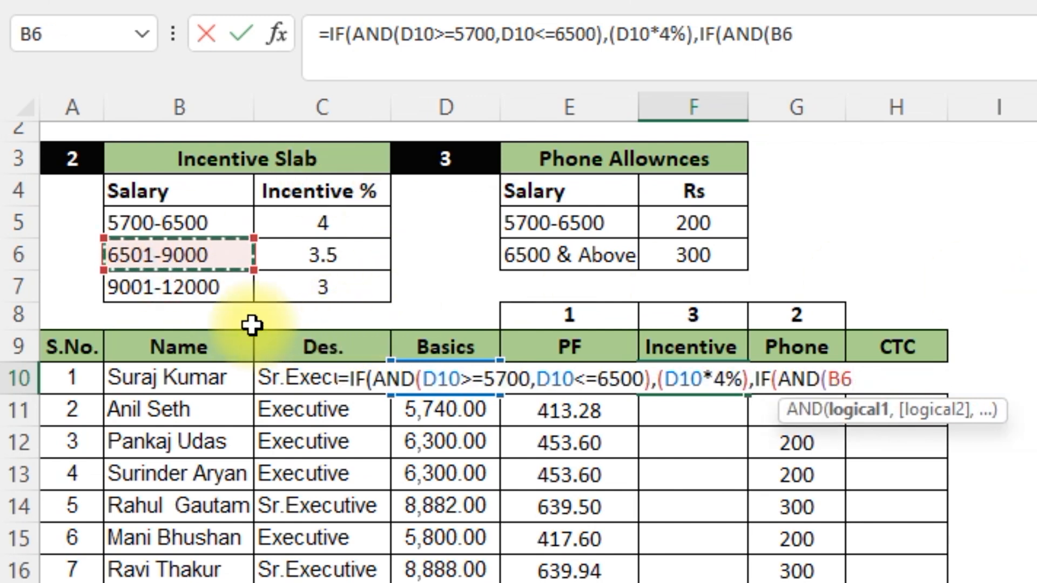
pyautogui.press('BackSpace')
pyautogui.press('BackSpace')
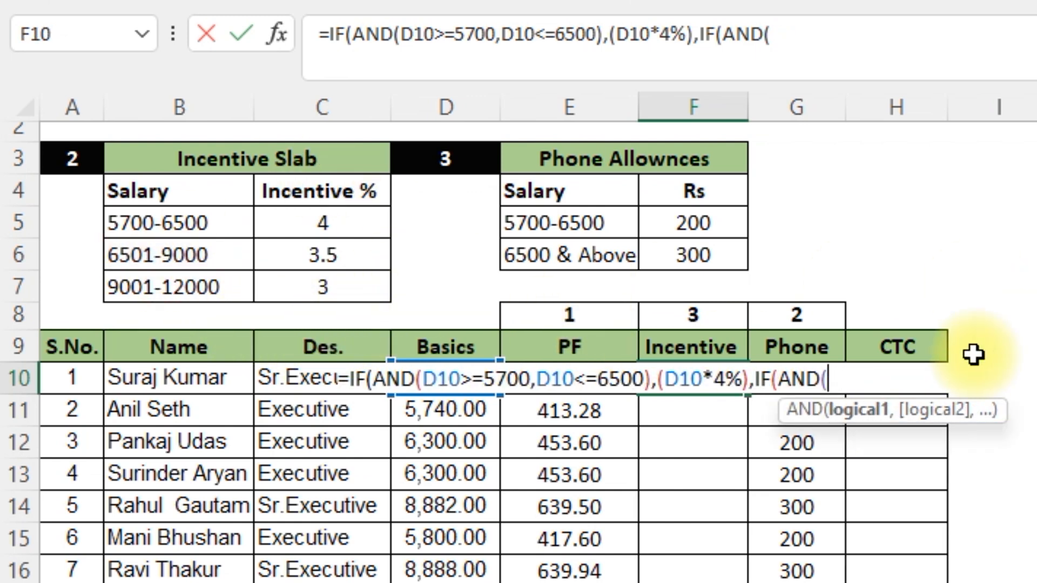
# Enter D10>6500 and D10<=9000 as the conditions of the second AND in F10 and close that AND.
pyautogui.write('D10')
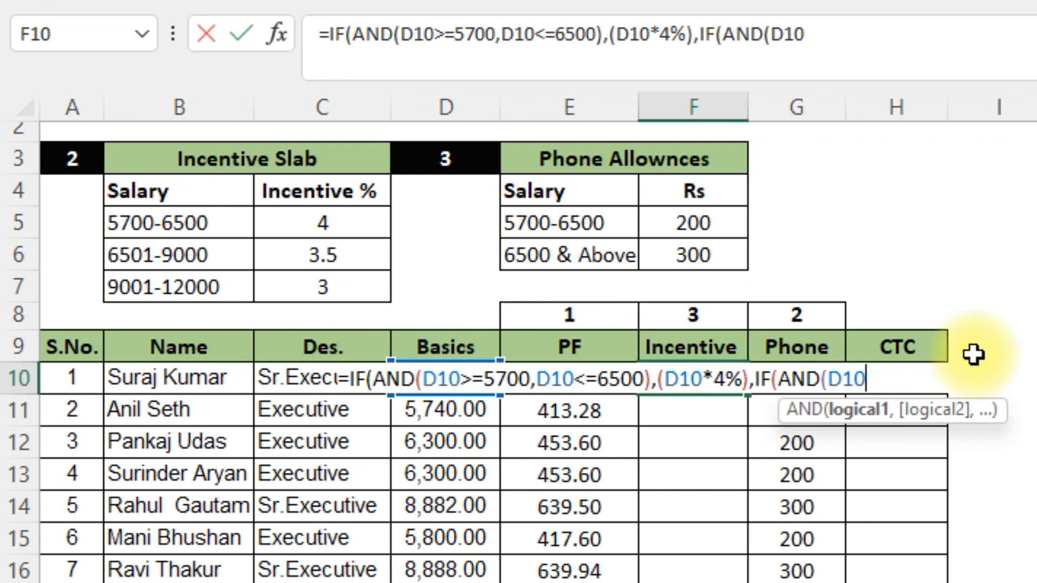
pyautogui.write('>')
pyautogui.write('65')
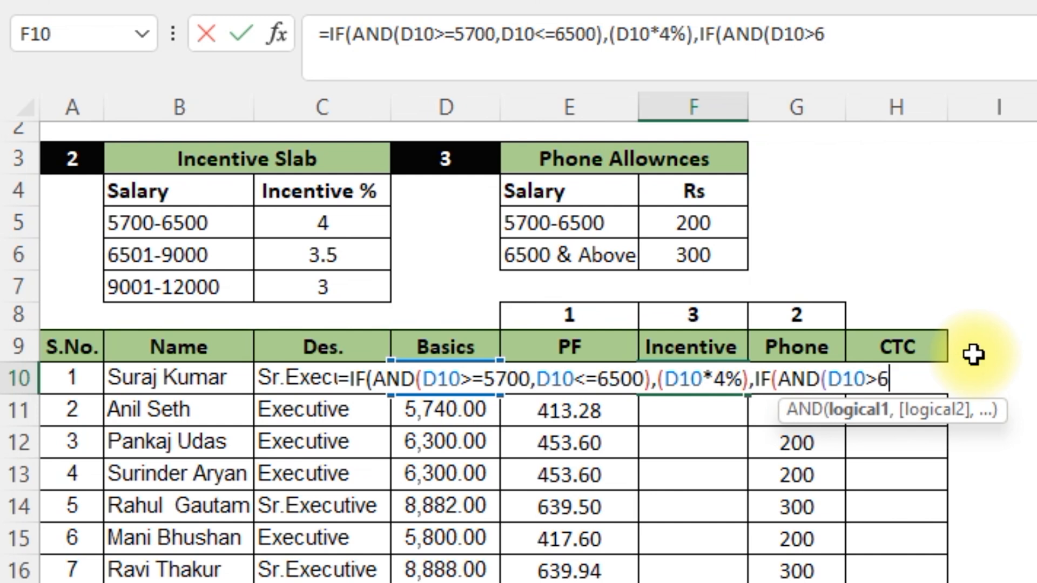
pyautogui.write('00')
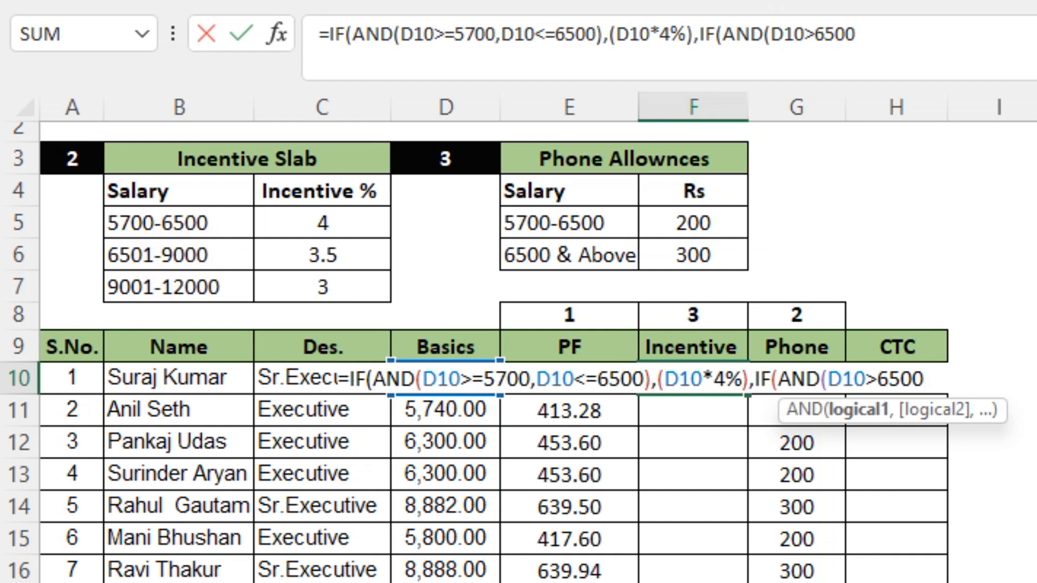
pyautogui.write(',')
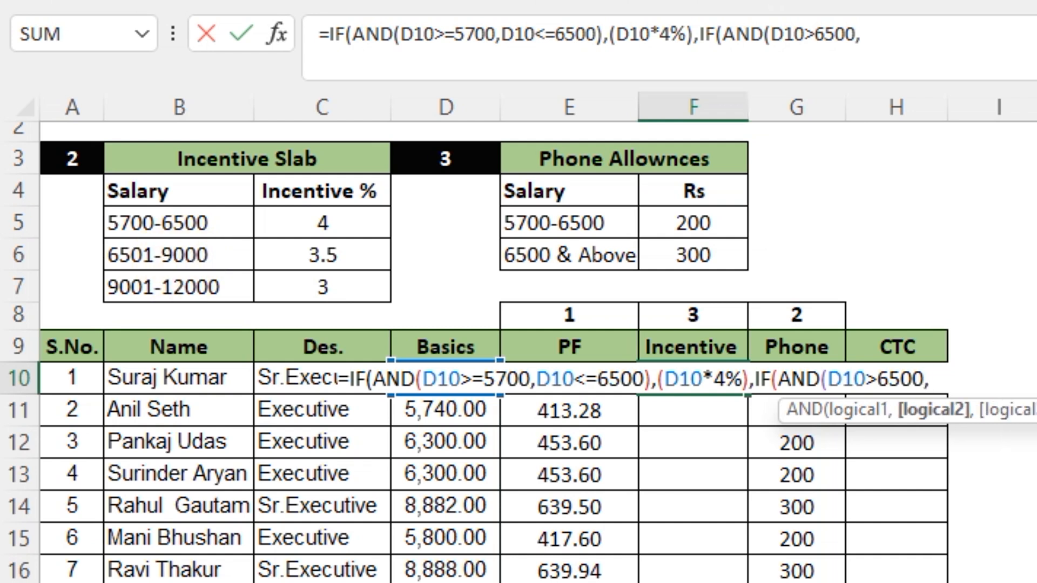
pyautogui.write('D')
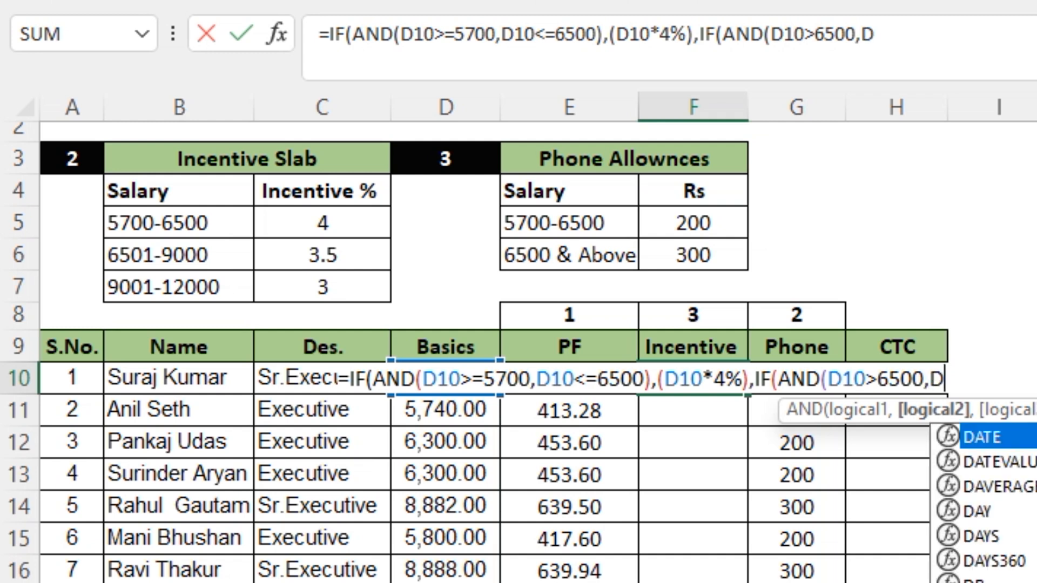
pyautogui.write('10')
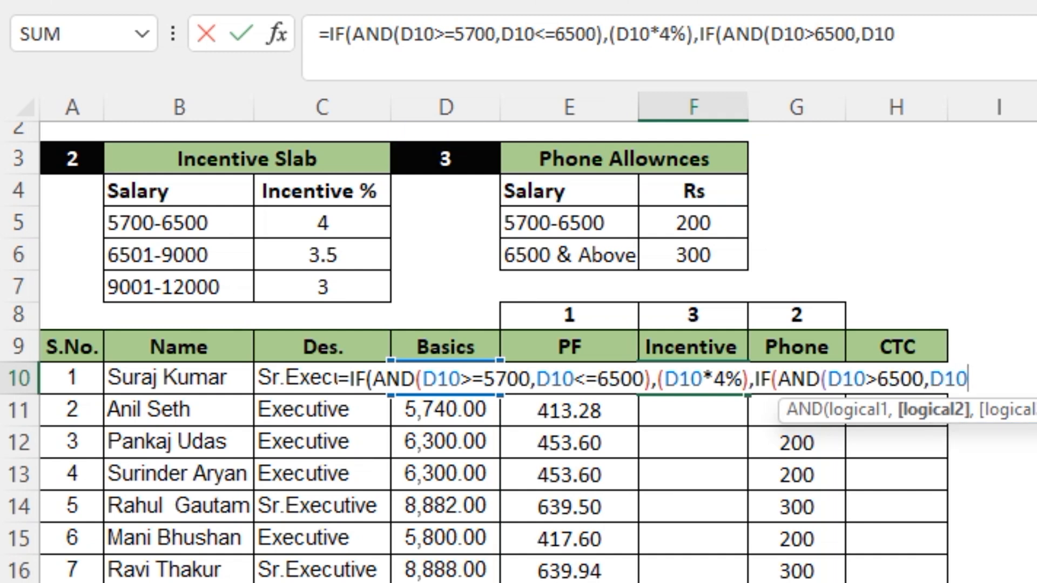
pyautogui.write('<=90')
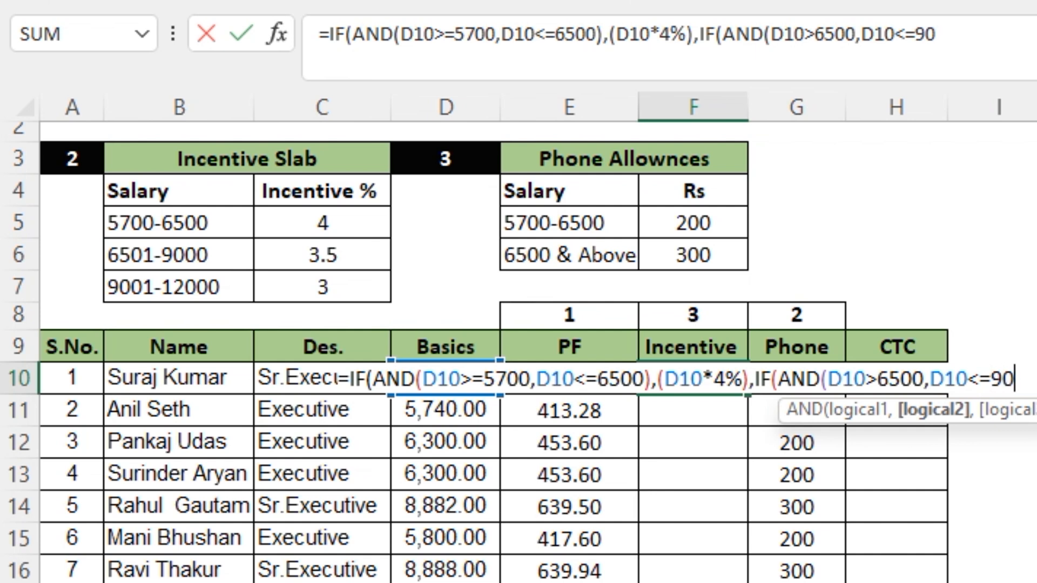
pyautogui.write('00')
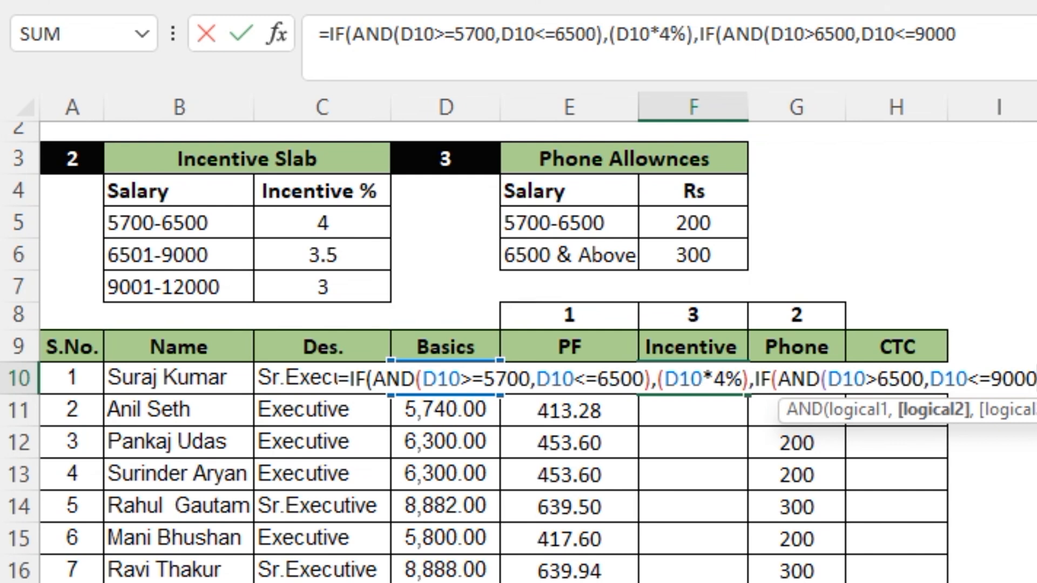
pyautogui.write(')')
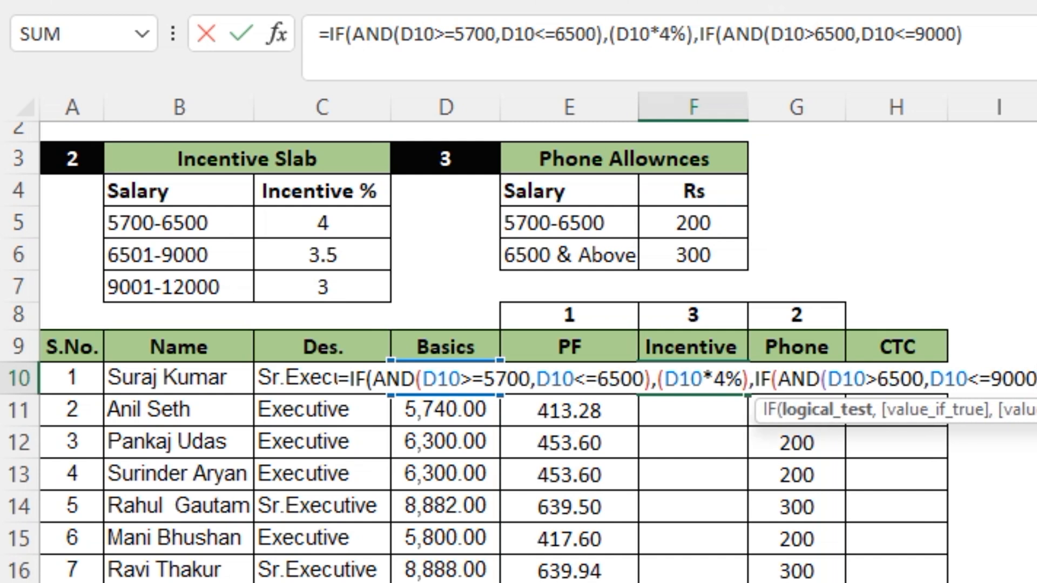
# Add (D10*3.5%) as the value-if-true result of the second IF in the F10 formula.
pyautogui.write(',(')
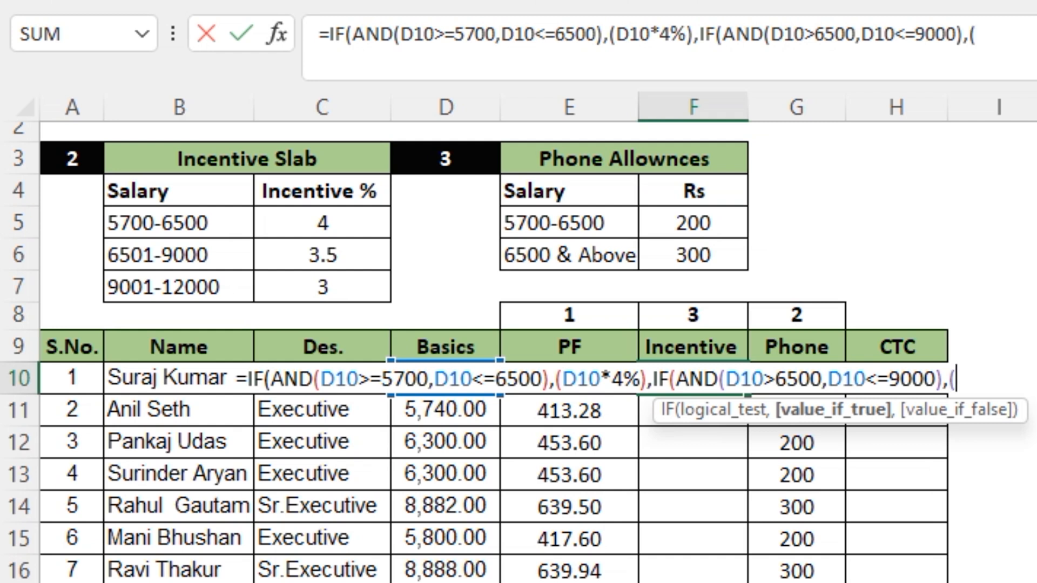
pyautogui.write('D10')
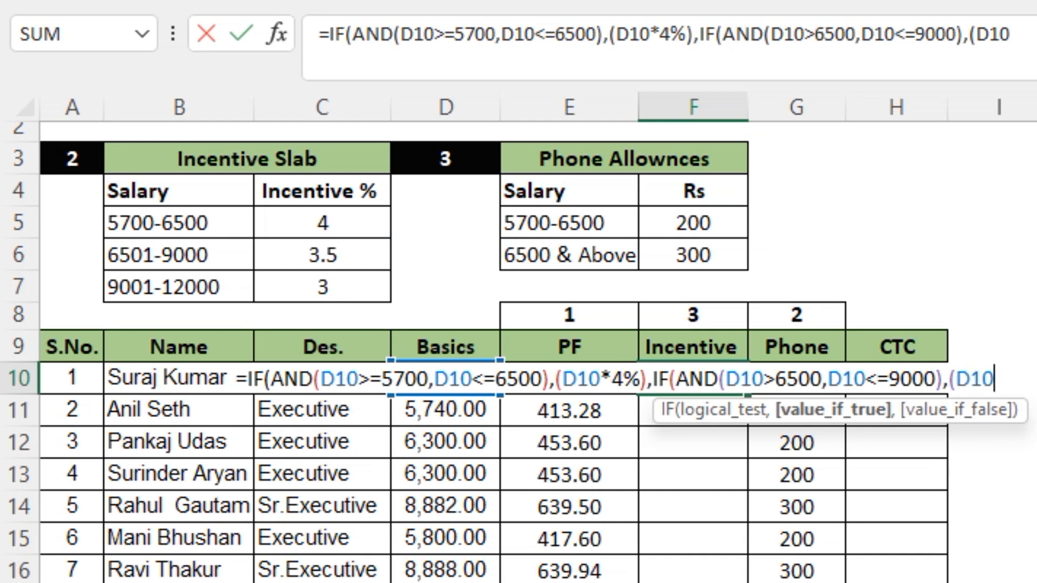
pyautogui.write('*3.5')
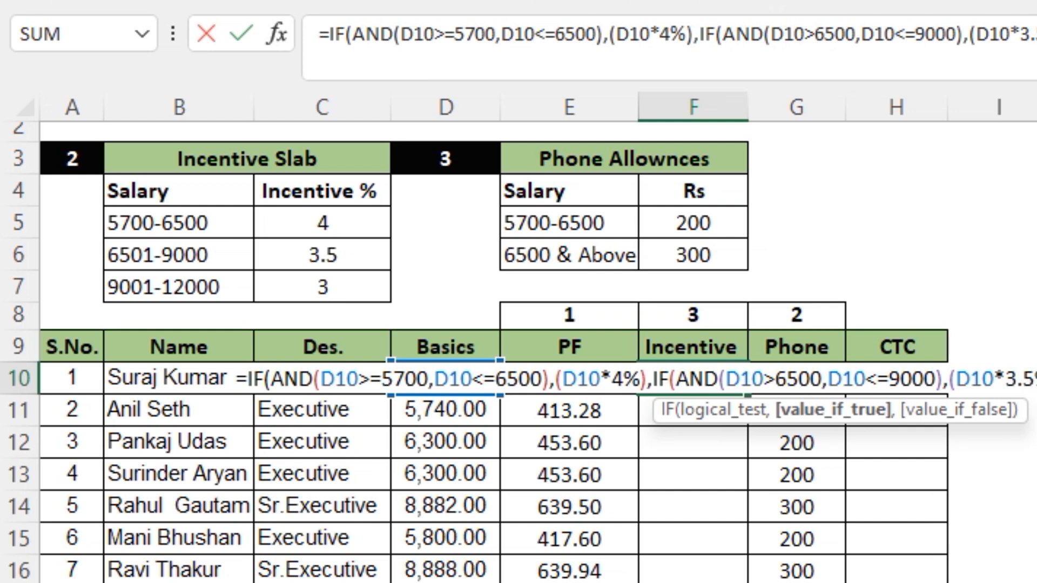
pyautogui.write('%),')
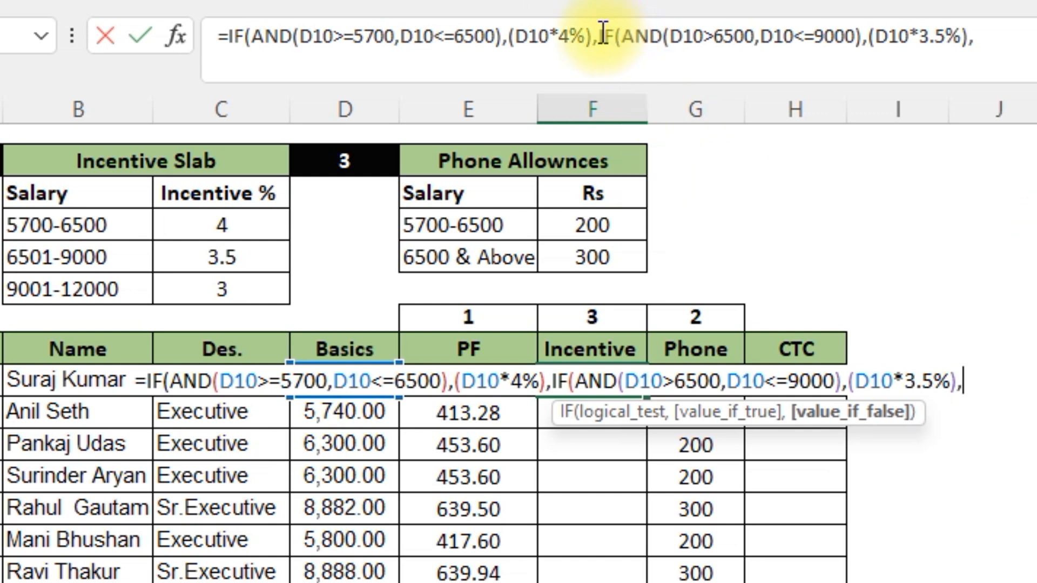
# Copy the segment IF(AND(D10>6500,D10<=9000),(D10*3.5%) and paste it at the end of the F10 formula as the third IF.
pyautogui.moveTo(603, 35); pyautogui.dragTo(968, 35)
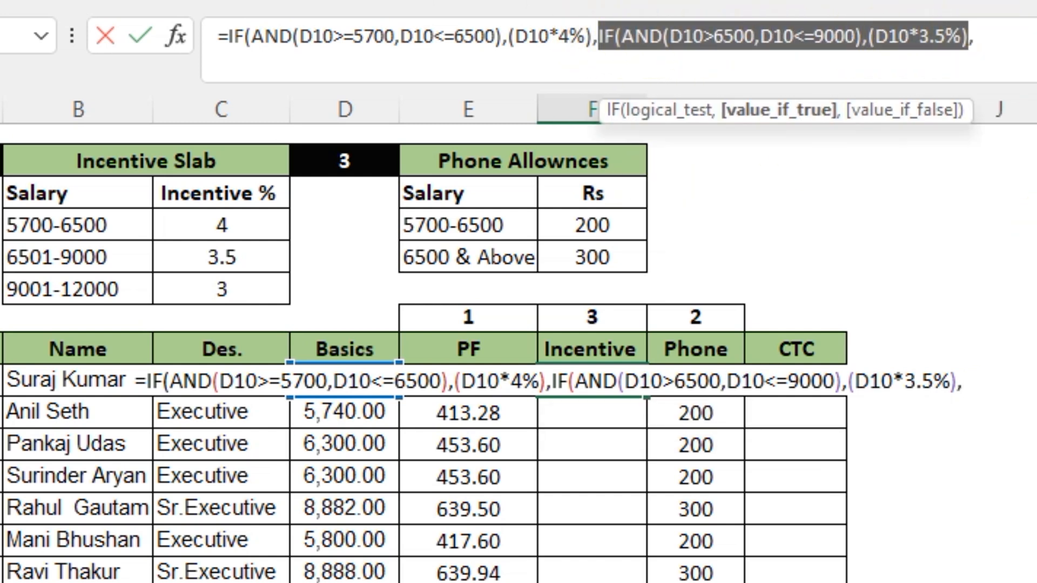
pyautogui.hotkey('ctrl', 'c')
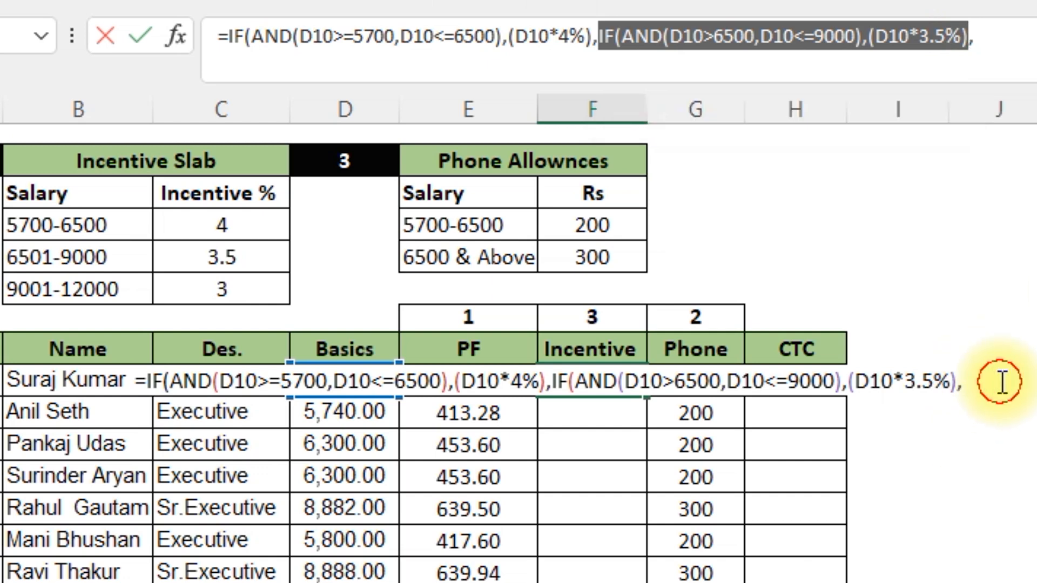
pyautogui.click(1002, 382)
pyautogui.hotkey('ctrl', 'v')
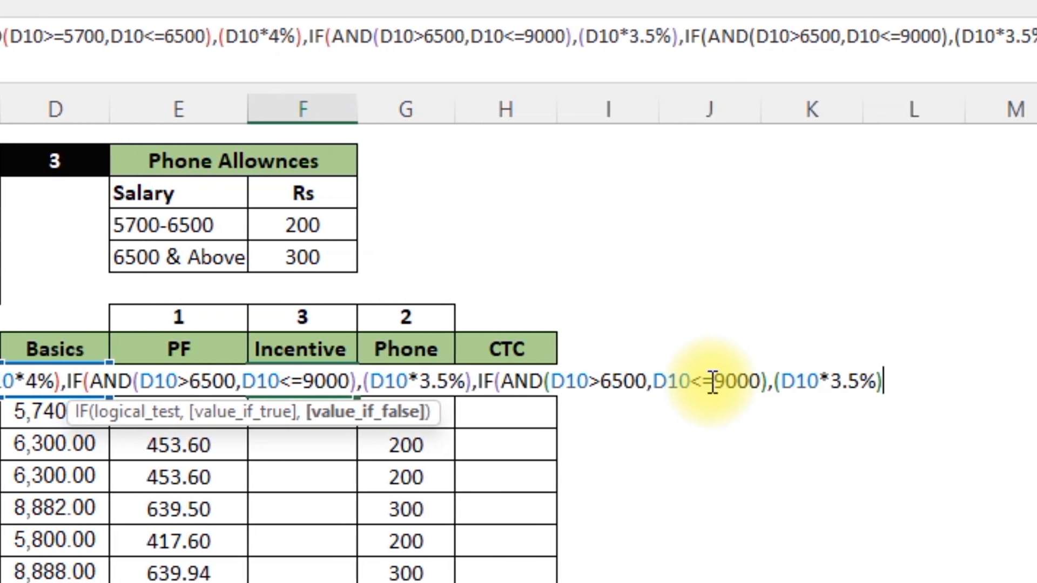
# Change the third IF's conditions in the F10 formula to D10>9000 and D10<=12000.
pyautogui.doubleClick(536, 380)
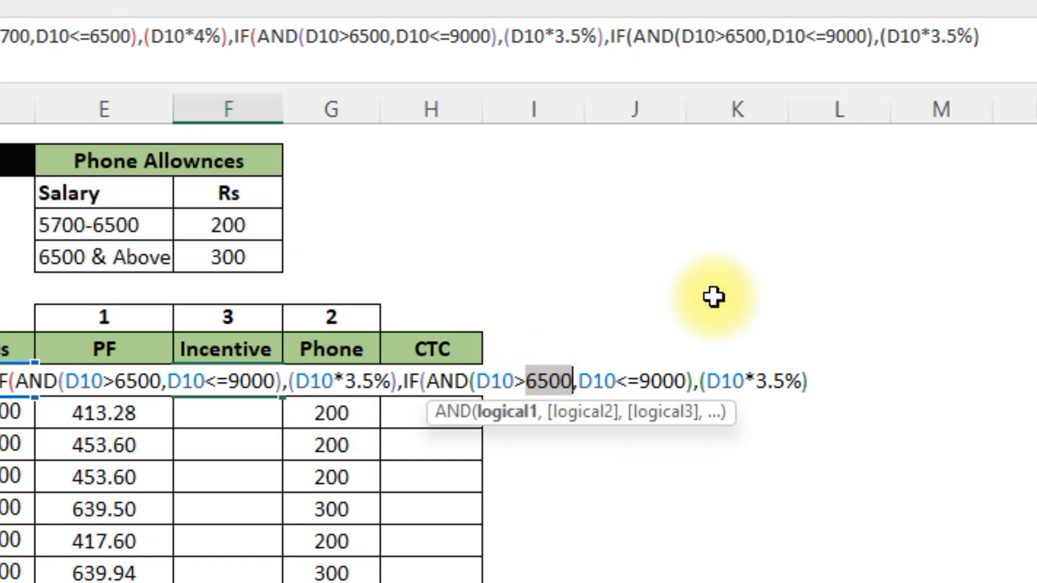
pyautogui.doubleClick(778, 375)
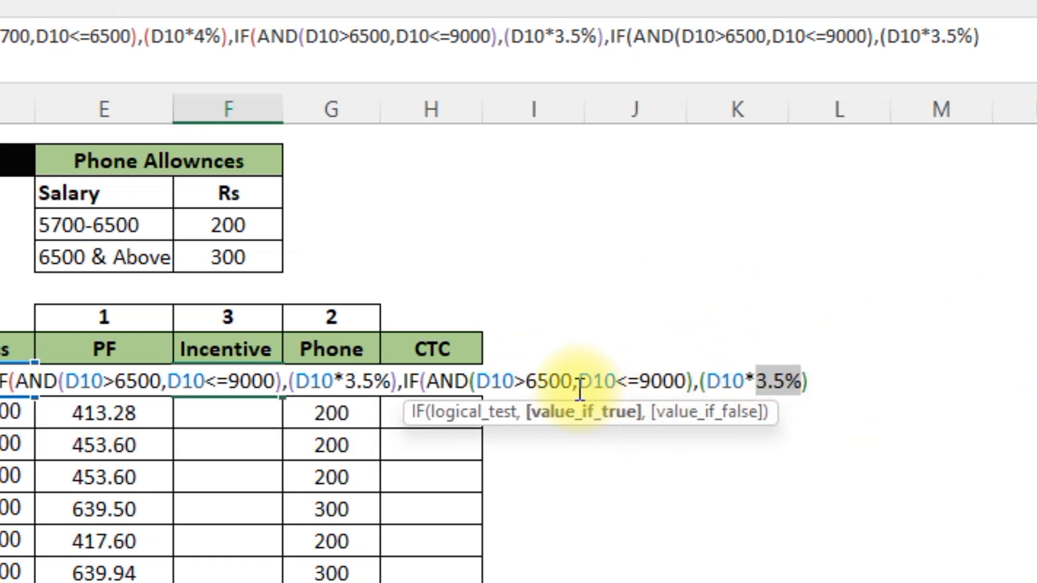
pyautogui.doubleClick(549, 378)
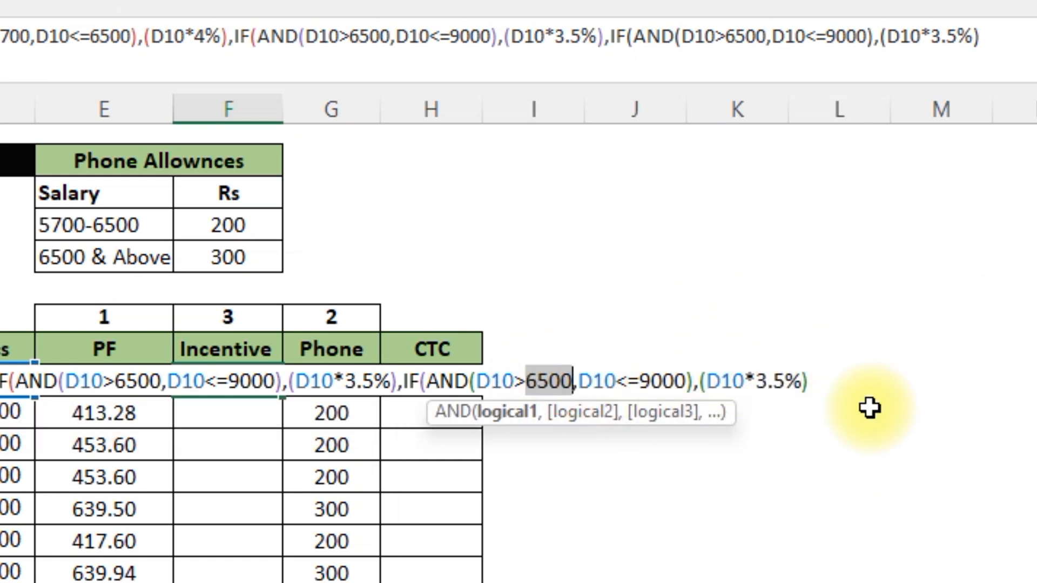
pyautogui.write('9000')
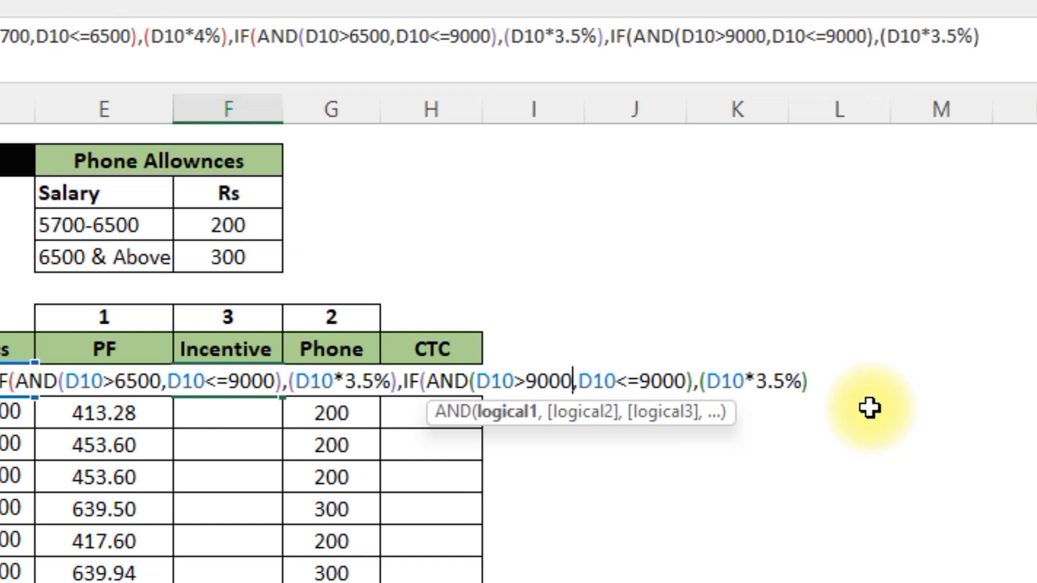
pyautogui.doubleClick(662, 380)
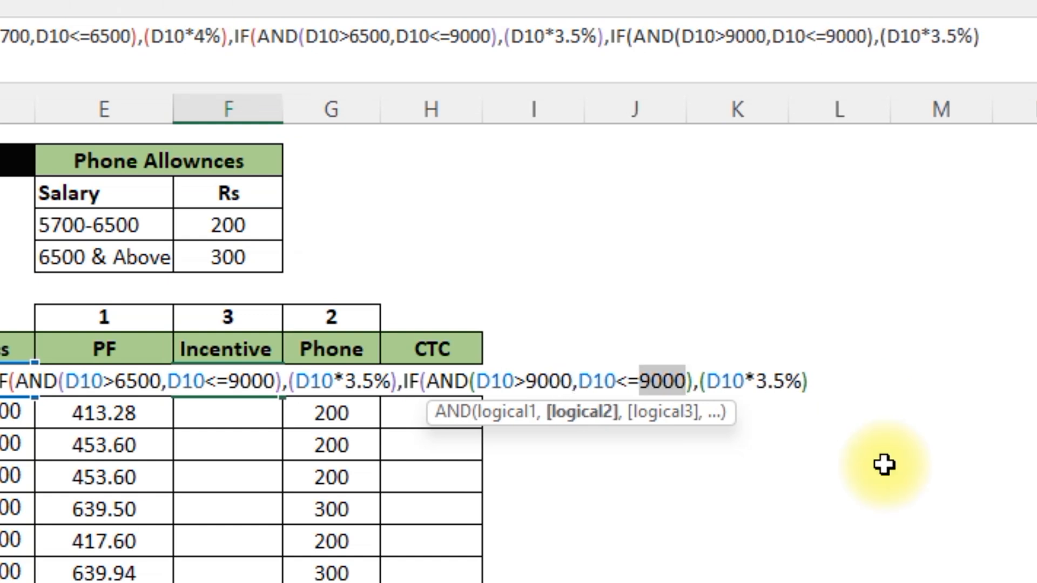
pyautogui.write('1200')
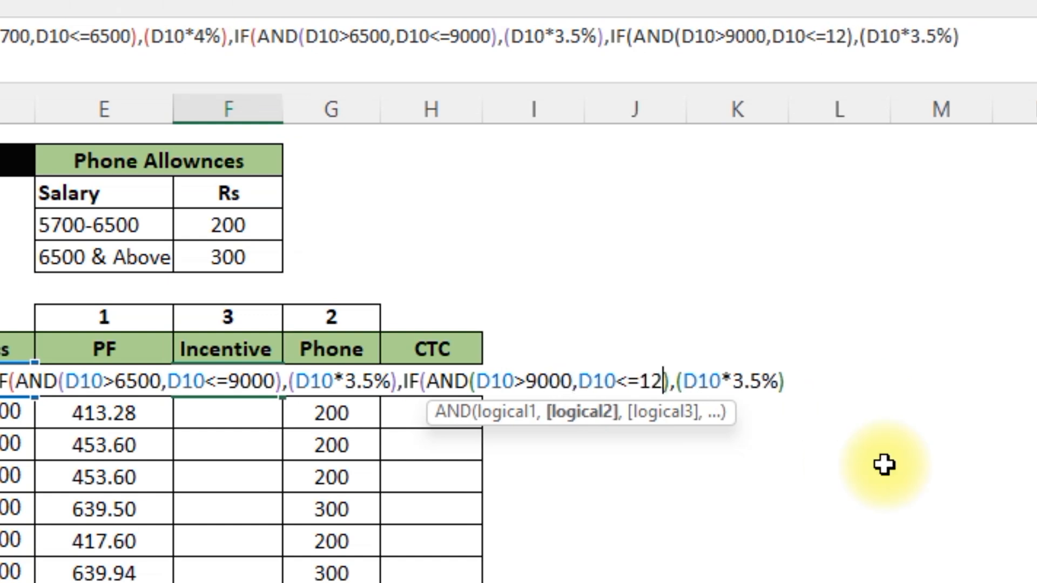
pyautogui.write('0')
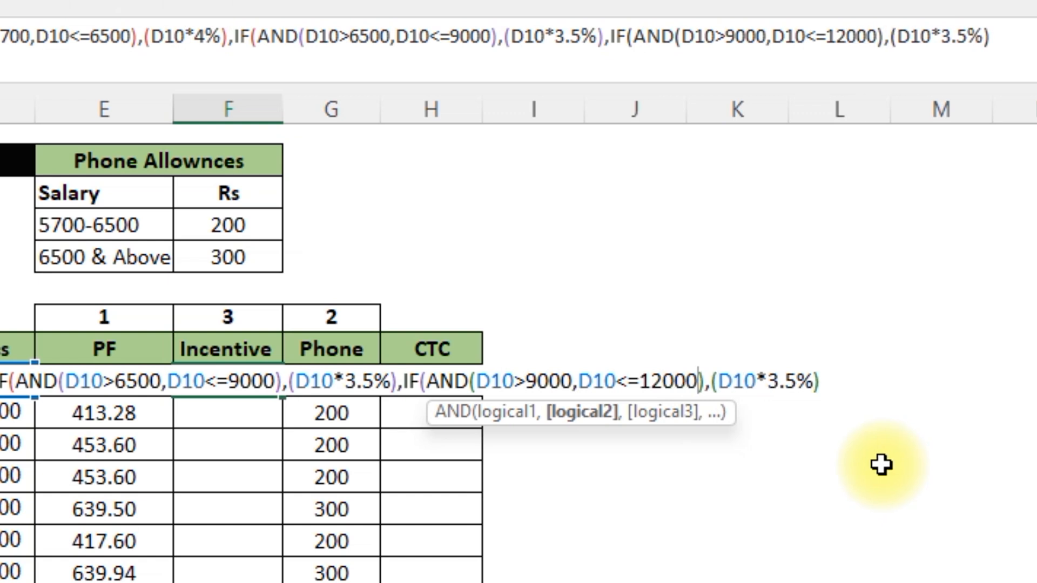
# Change the third IF's percentage to 3% and close all three IF functions at the end of the F10 formula.
pyautogui.click(799, 380)
pyautogui.press('BackSpace')
pyautogui.press('BackSpace')
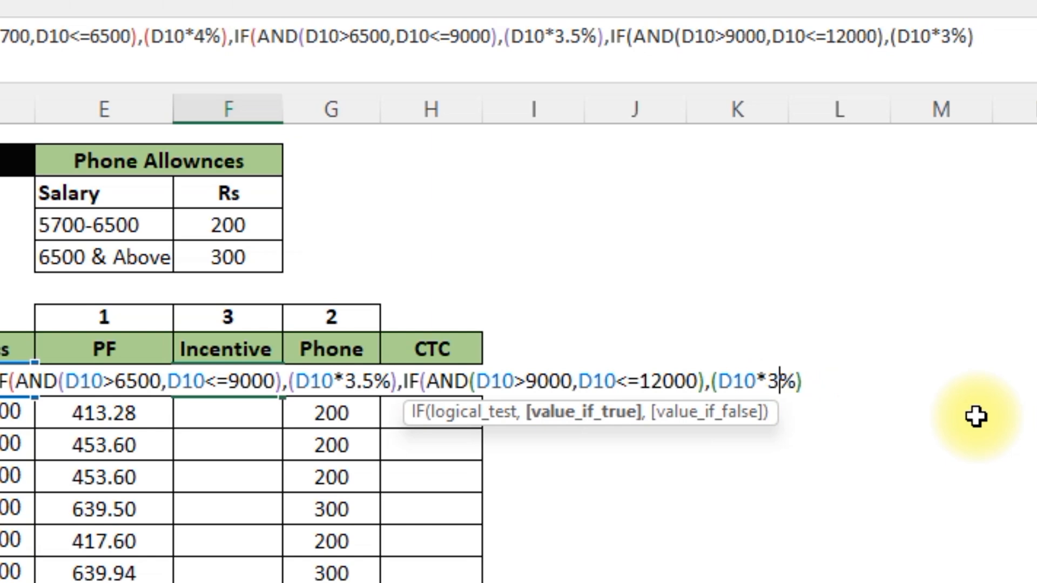
pyautogui.click(826, 381)
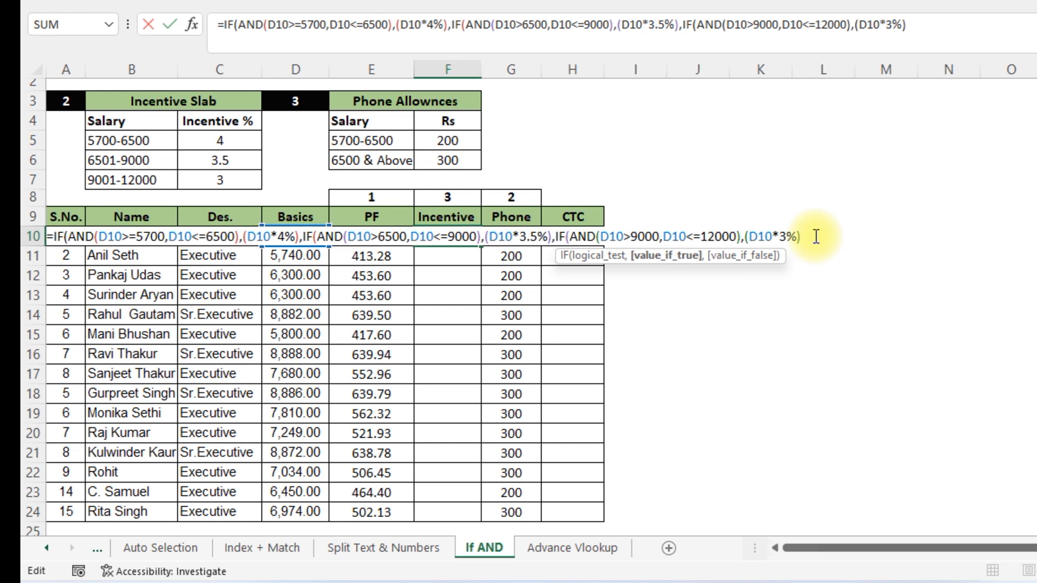
pyautogui.write('))')
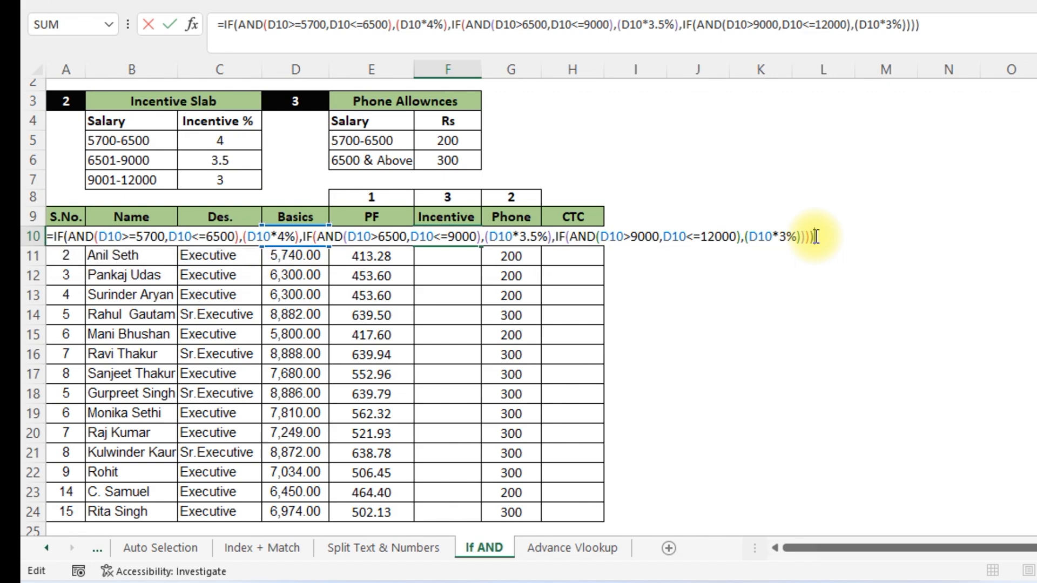
# Commit the nested IF formula in F10 and check its result against the basic salary and the 9001-12000 incentive slab.
pyautogui.press('Return')
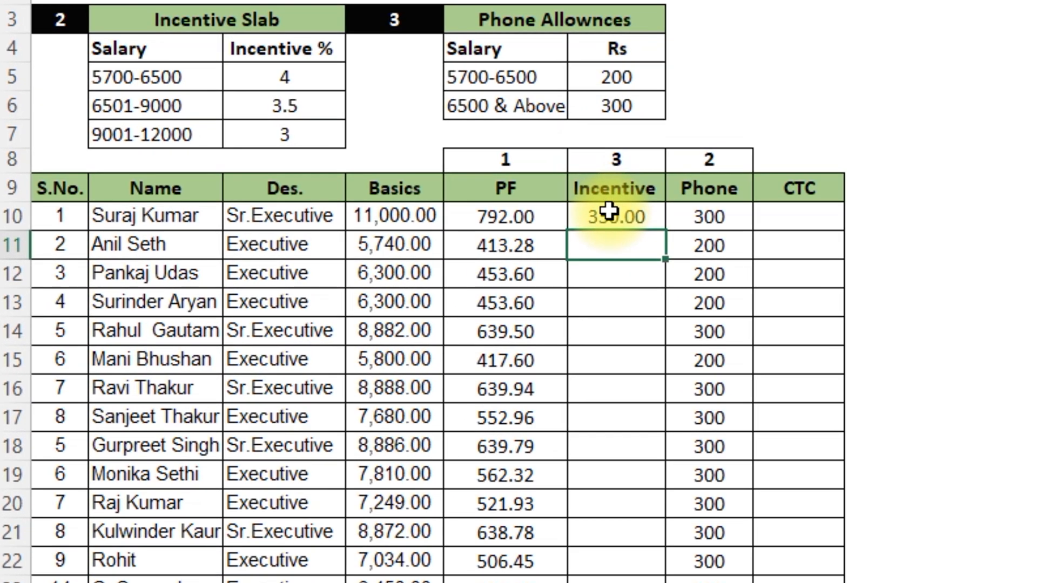
pyautogui.click(609, 212)
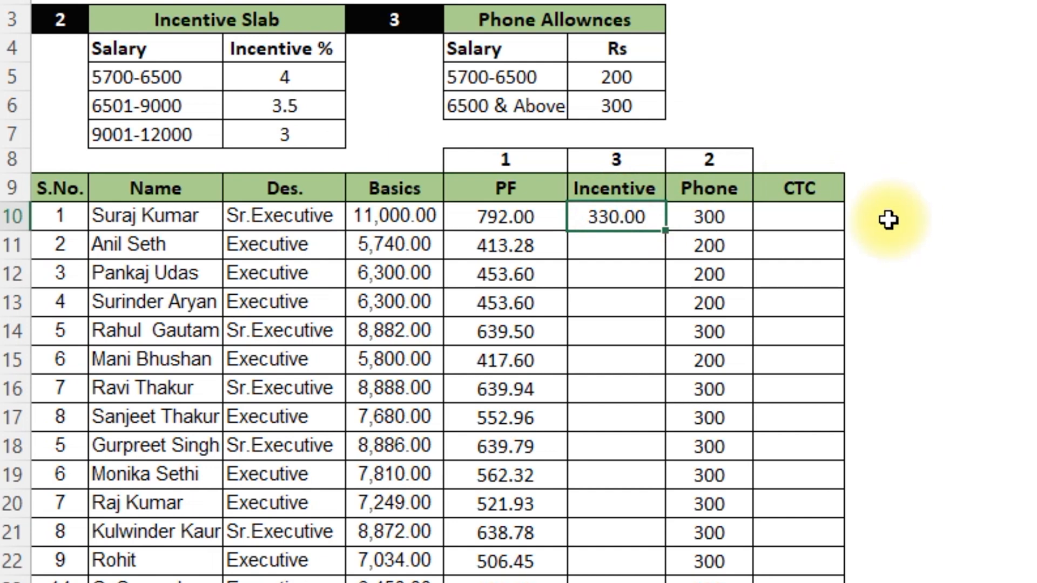
pyautogui.click(426, 216)
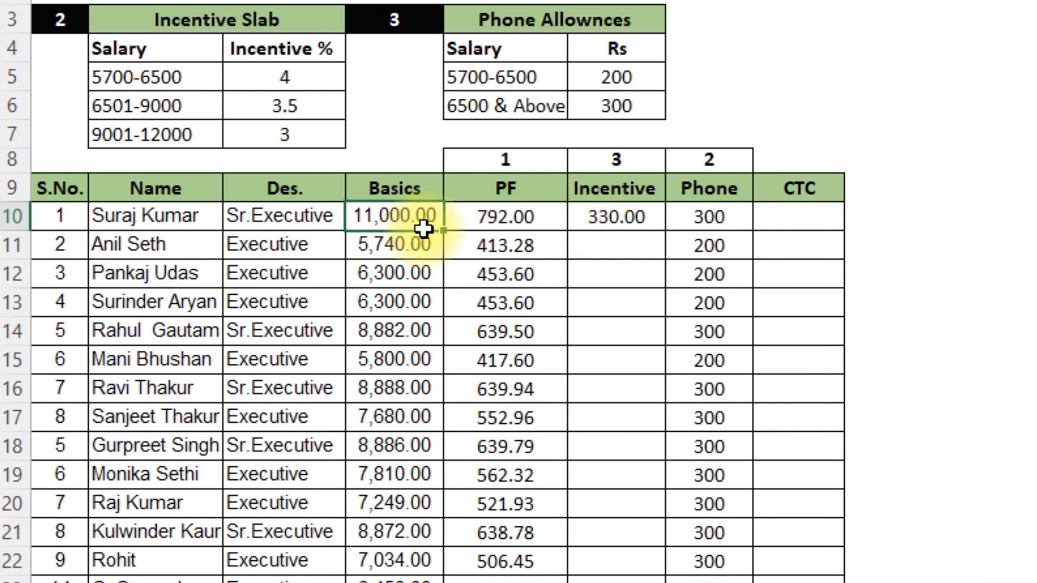
pyautogui.moveTo(186, 128); pyautogui.dragTo(236, 125)
# Enter the check formula =D10*3% in the empty cell D7 beside the 9001-12000 slab.
pyautogui.click(425, 133)
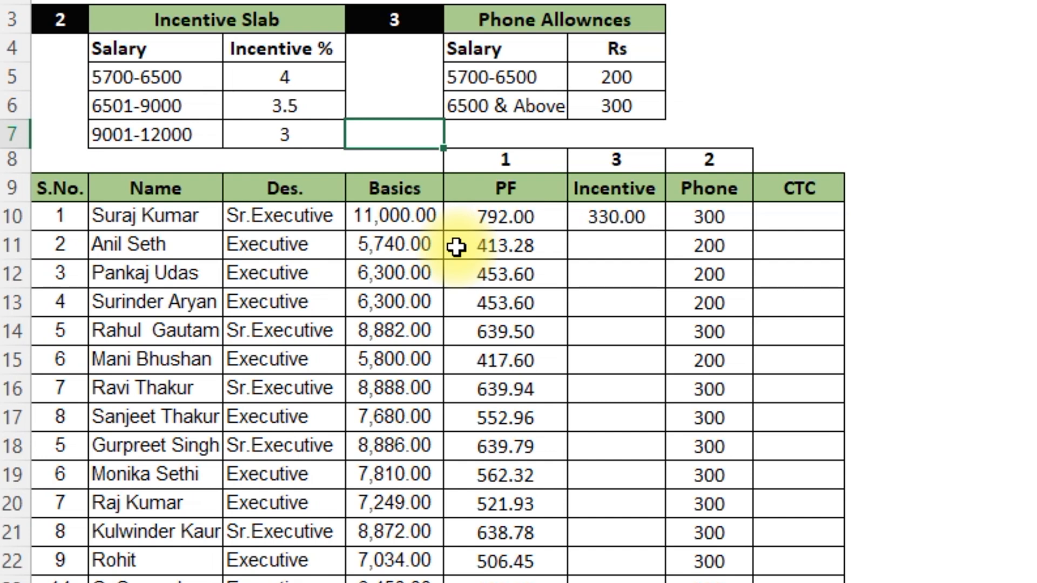
pyautogui.write('=')
pyautogui.press('Down')
pyautogui.press('Down')
pyautogui.press('Down')
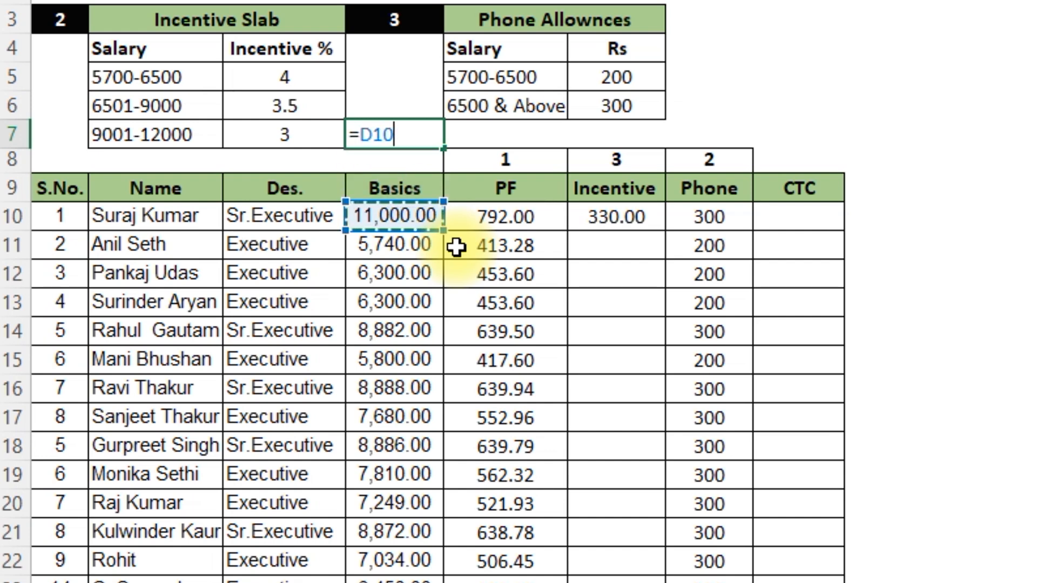
pyautogui.write('*3%')
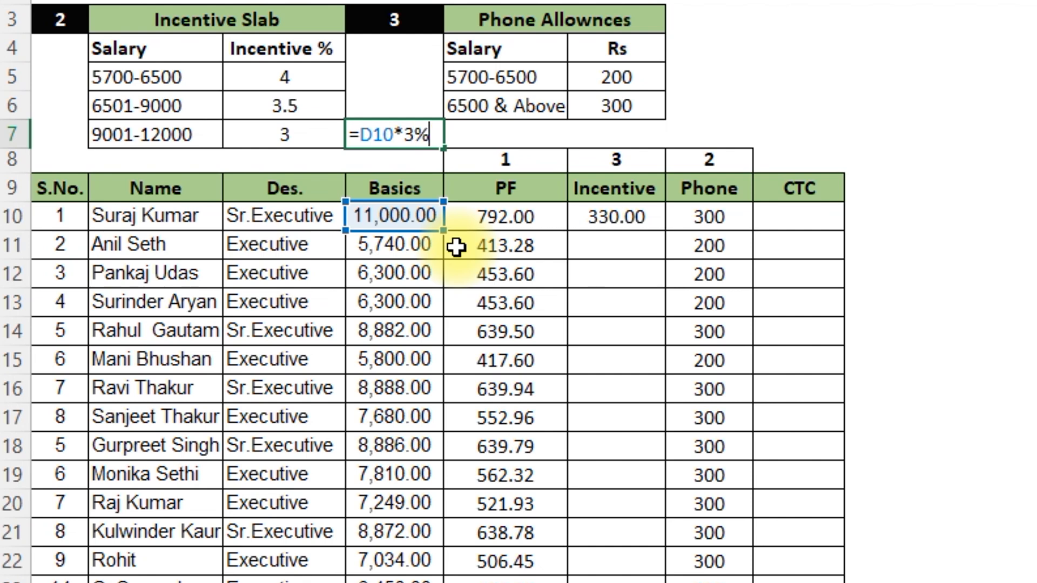
pyautogui.press('Return')
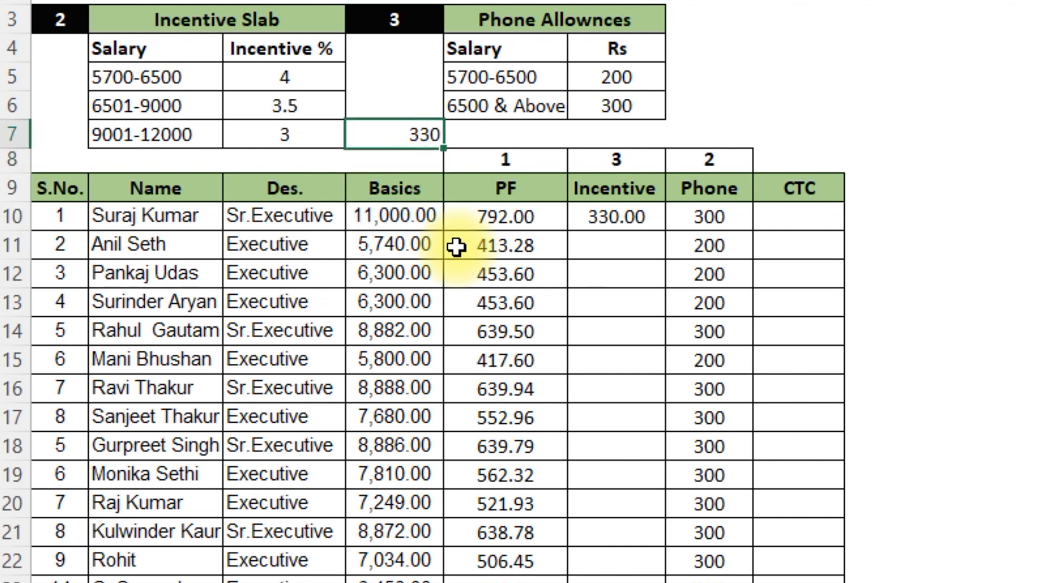
# Compare the incentive in F10 with the check calculation in D7 and clear D7.
pyautogui.click(631, 219)
pyautogui.click(415, 139)
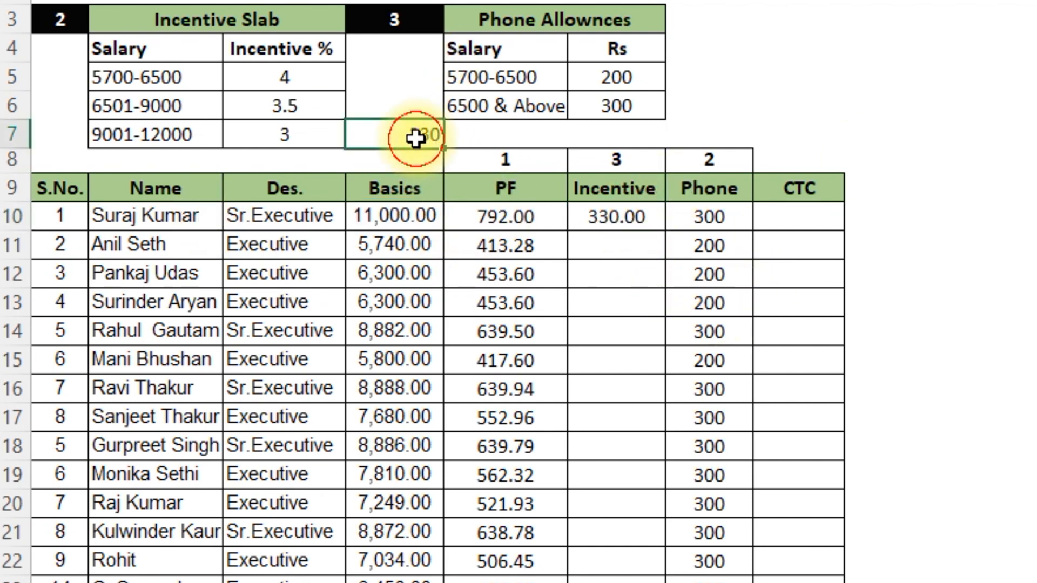
pyautogui.press('Delete')
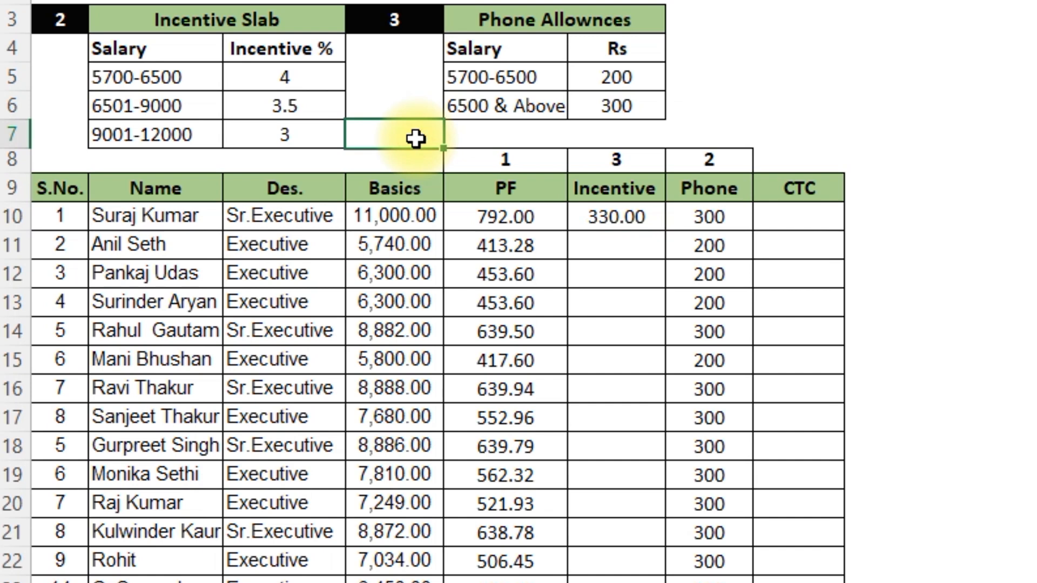
# Fill the F10 incentive formula down the Incentive column to the last employee row and check the filled range.
pyautogui.click(662, 215)
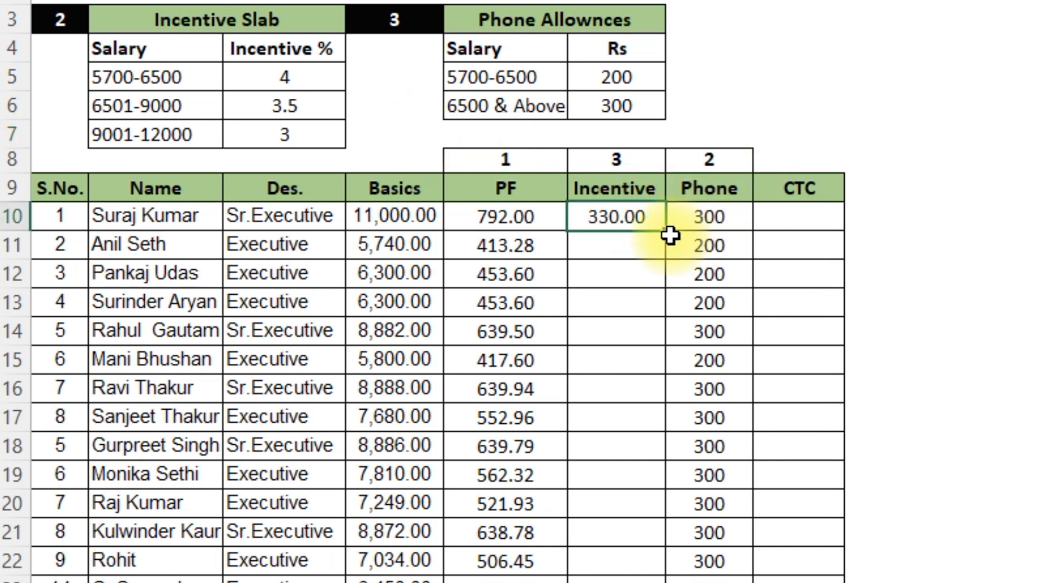
pyautogui.doubleClick(667, 231)
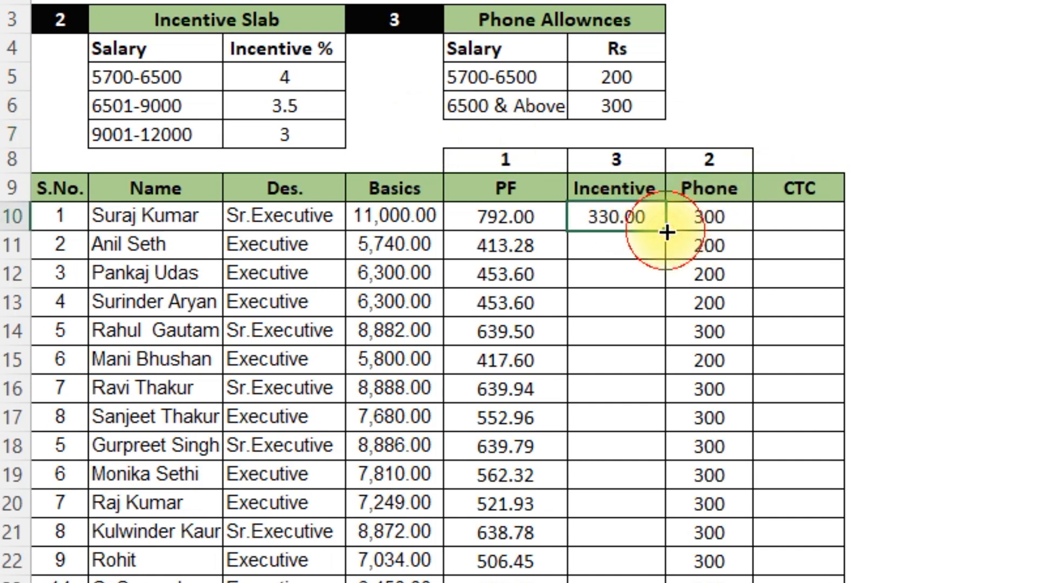
pyautogui.click(659, 292)
pyautogui.hotkey('ctrl', 'Down')
pyautogui.press('Up')
pyautogui.hotkey('ctrl', 'Up')
pyautogui.press('Down')
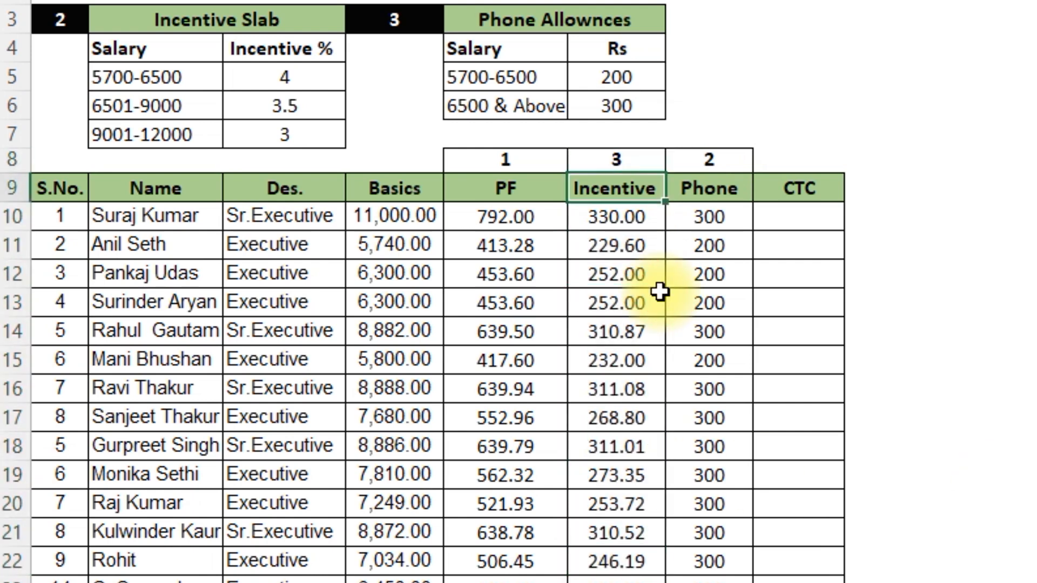
pyautogui.press('Down')
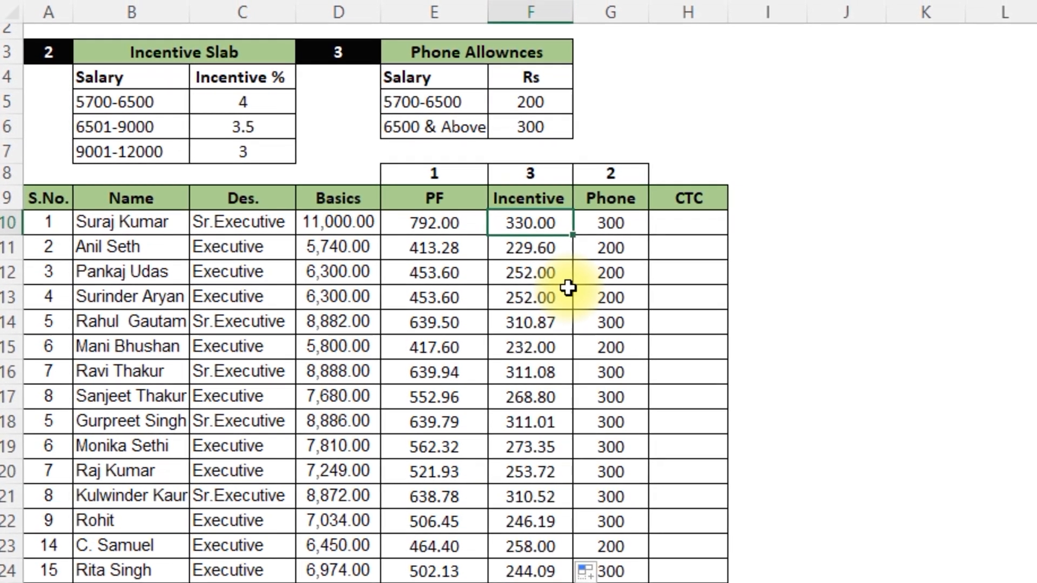
pyautogui.press('Left')
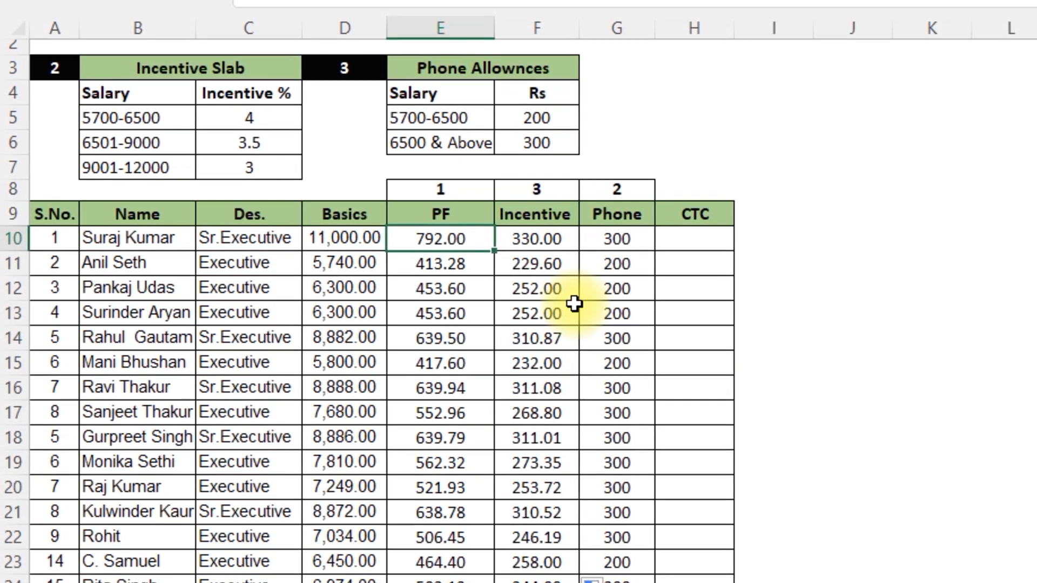
pyautogui.press('Right')
pyautogui.press('Right')
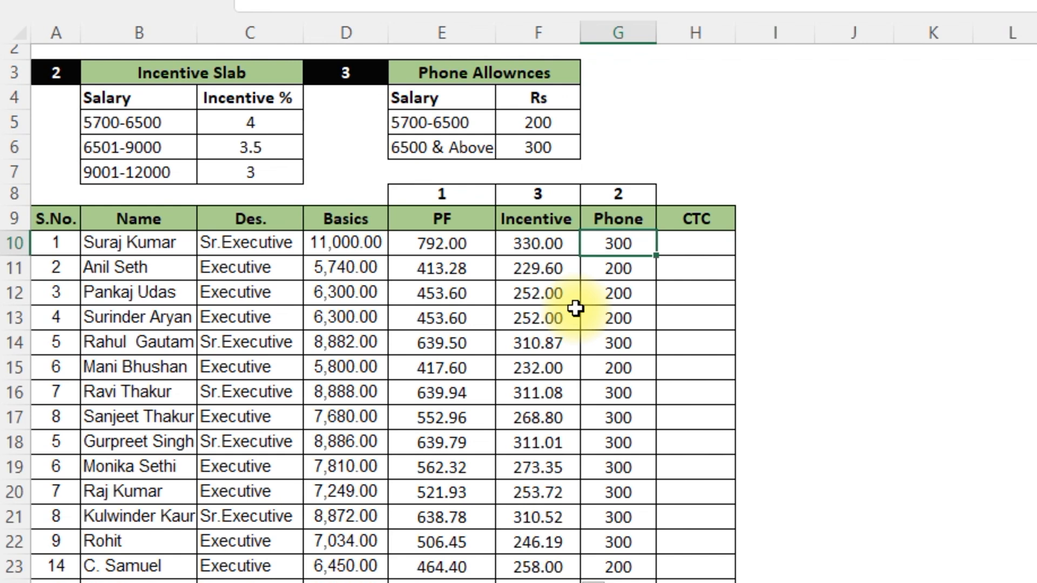
pyautogui.press('Left')
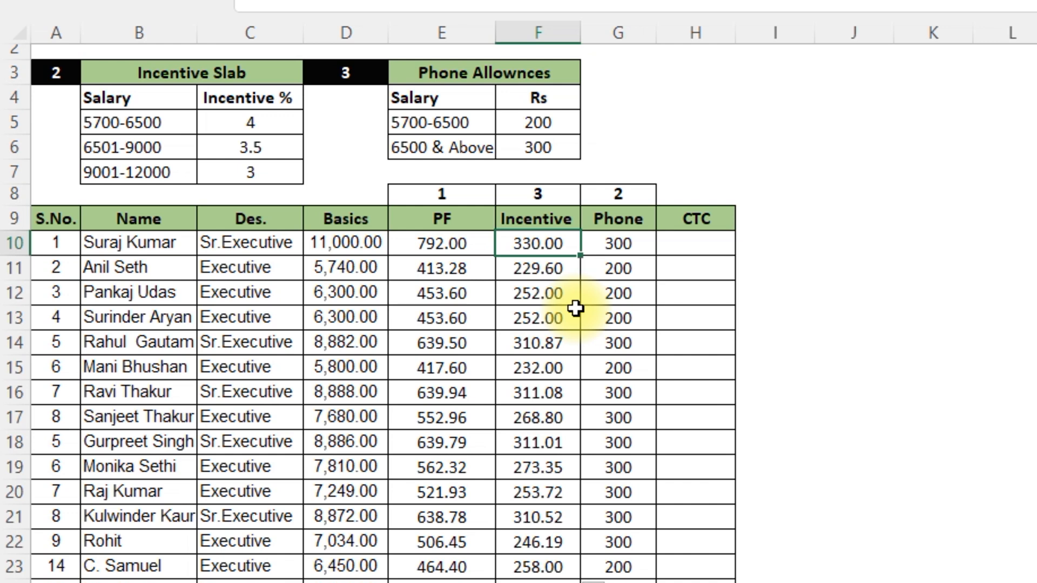
# Enter =SUM(D10:G10) in H10 to total basics, PF, incentive and phone allowance as the first employee's CTC.
pyautogui.click(689, 243)
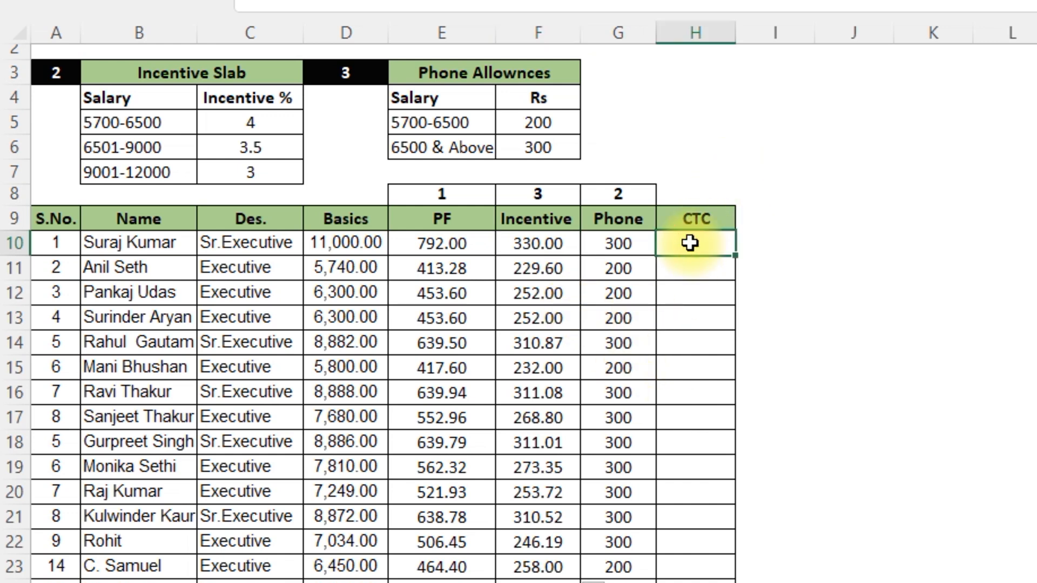
pyautogui.write('=su')
pyautogui.press('Tab')
pyautogui.press('Left')
pyautogui.hotkey('shift', 'Left')
pyautogui.hotkey('shift', 'Left')
pyautogui.hotkey('shift', 'Left')
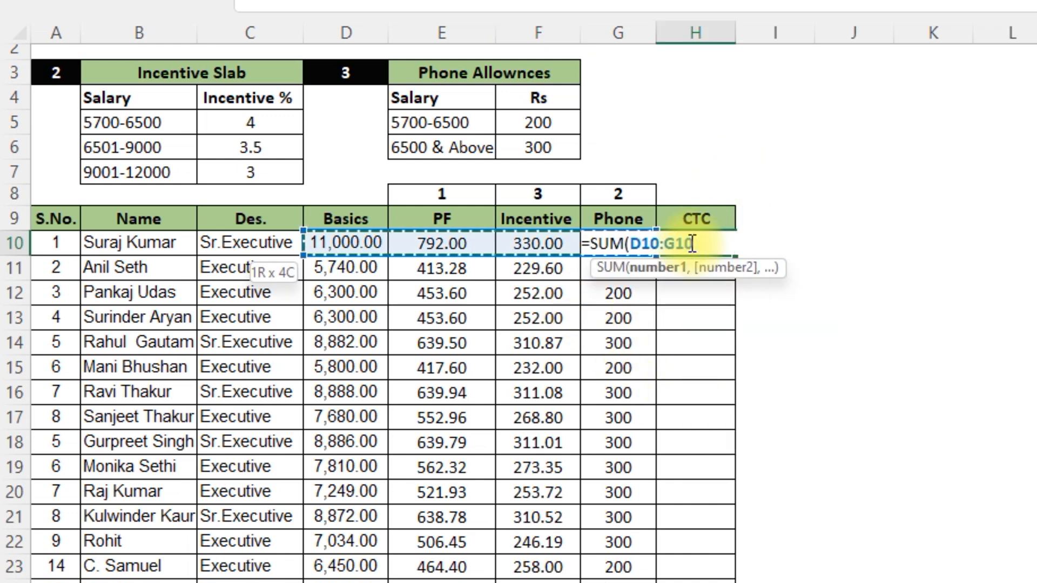
pyautogui.write(')')
pyautogui.press('Return')
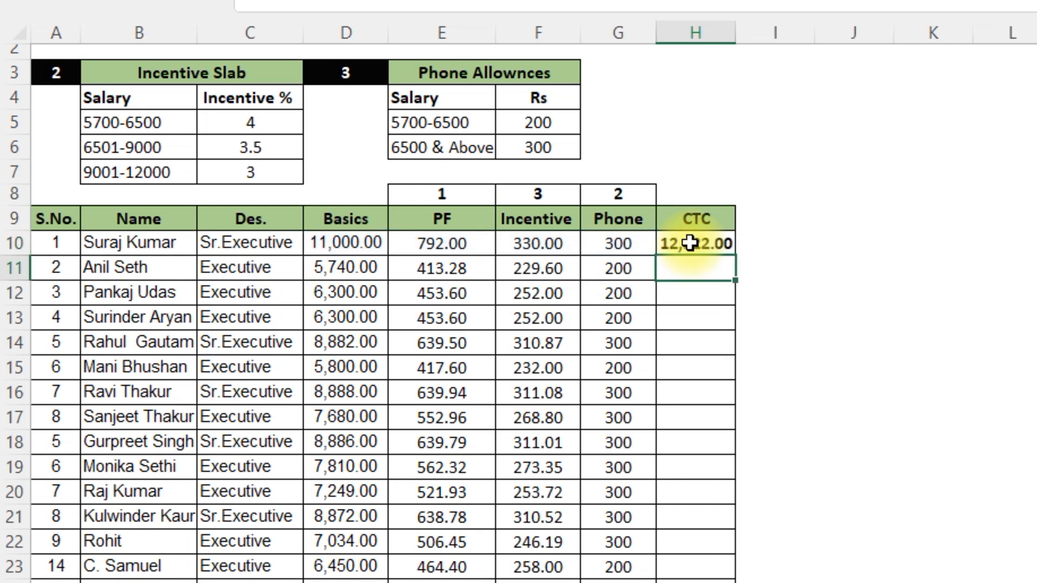
# Fill the H10 SUM formula down the CTC column for all remaining employees.
pyautogui.click(690, 243)
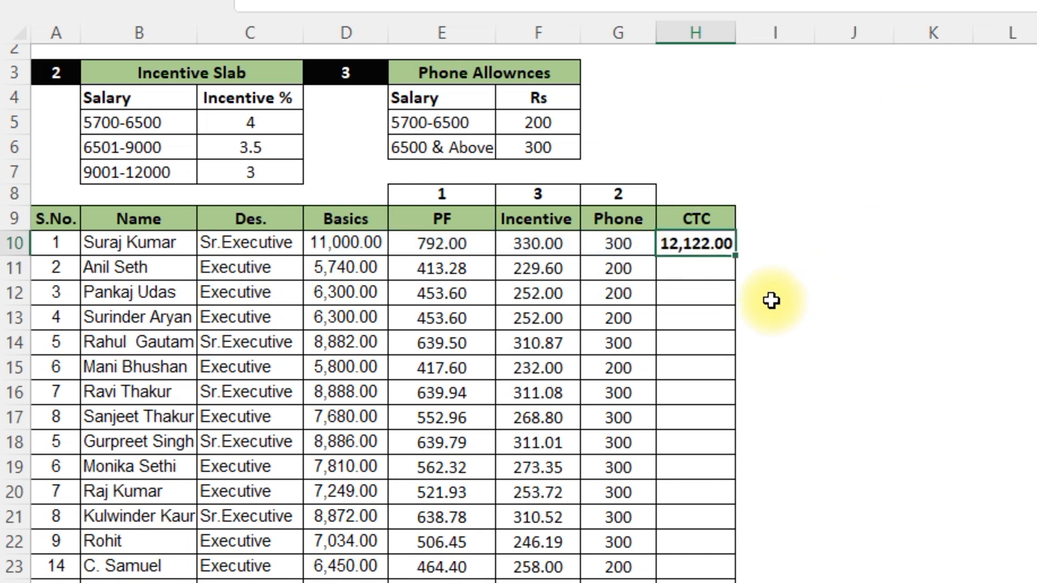
pyautogui.doubleClick(737, 254)
pyautogui.press('Up')
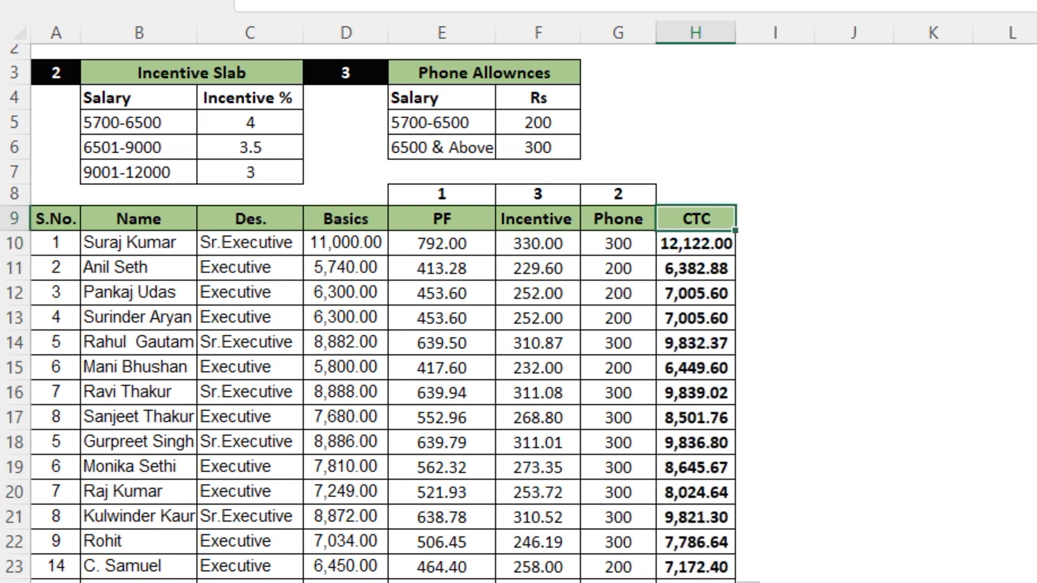